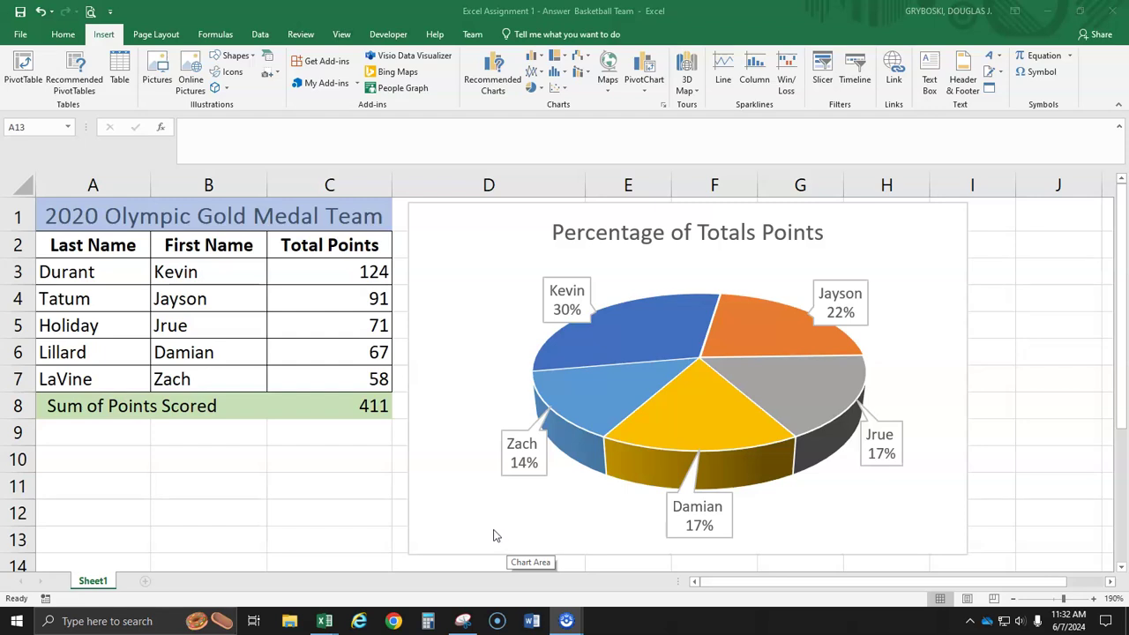
# Step: Launch Excel by searching 'excel' from the Windows taskbar search
pyautogui.click(77, 622)
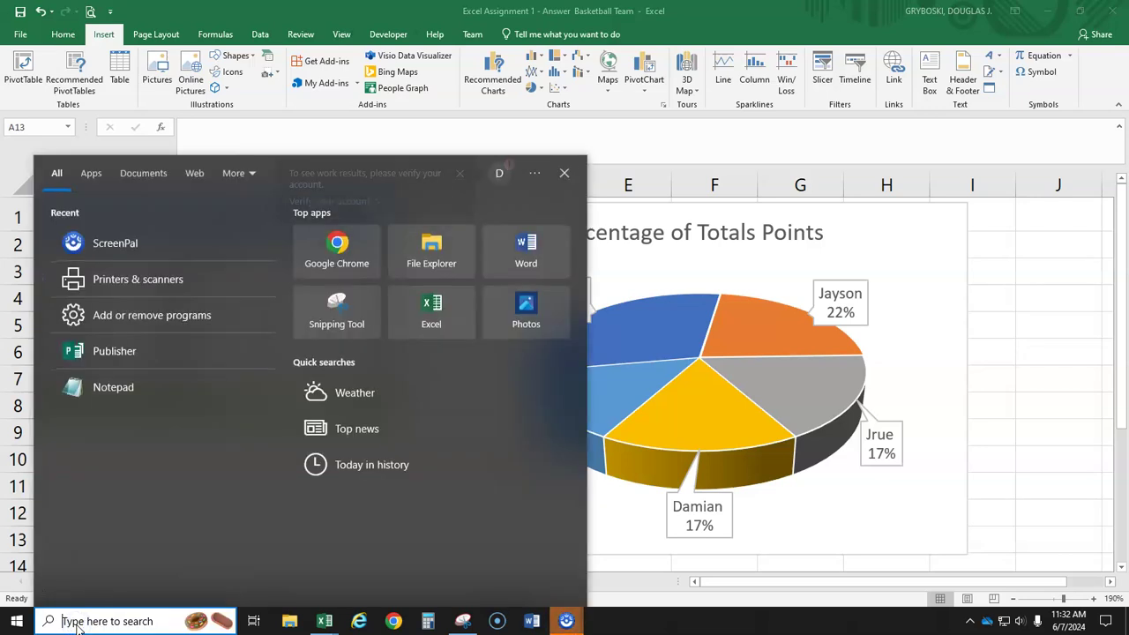
pyautogui.write('exc')
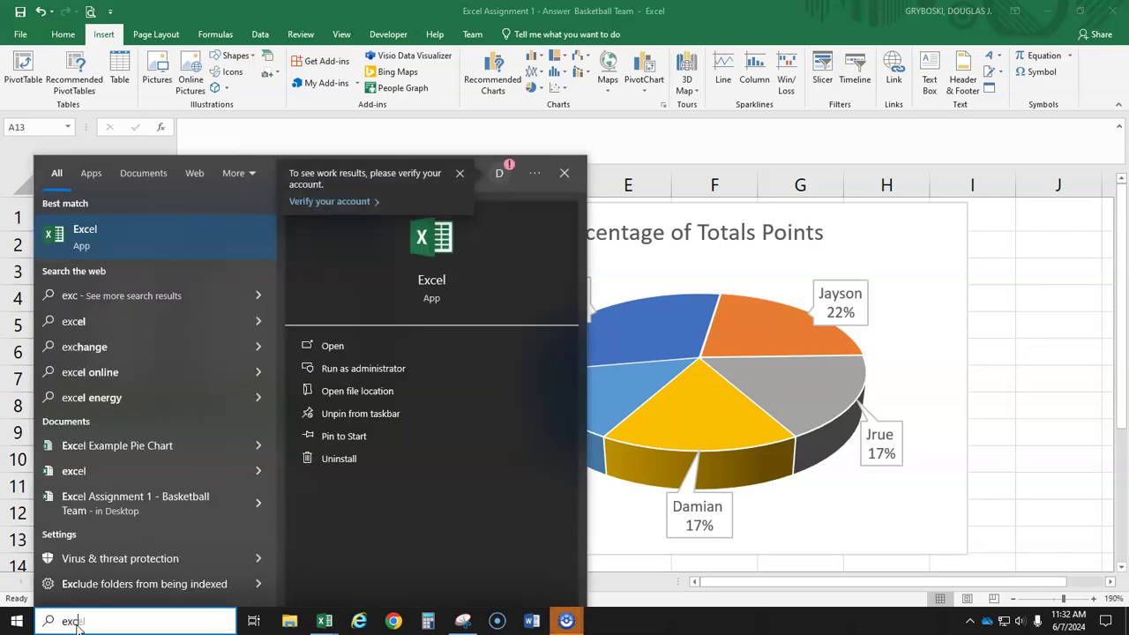
pyautogui.write('el')
pyautogui.click(83, 231)
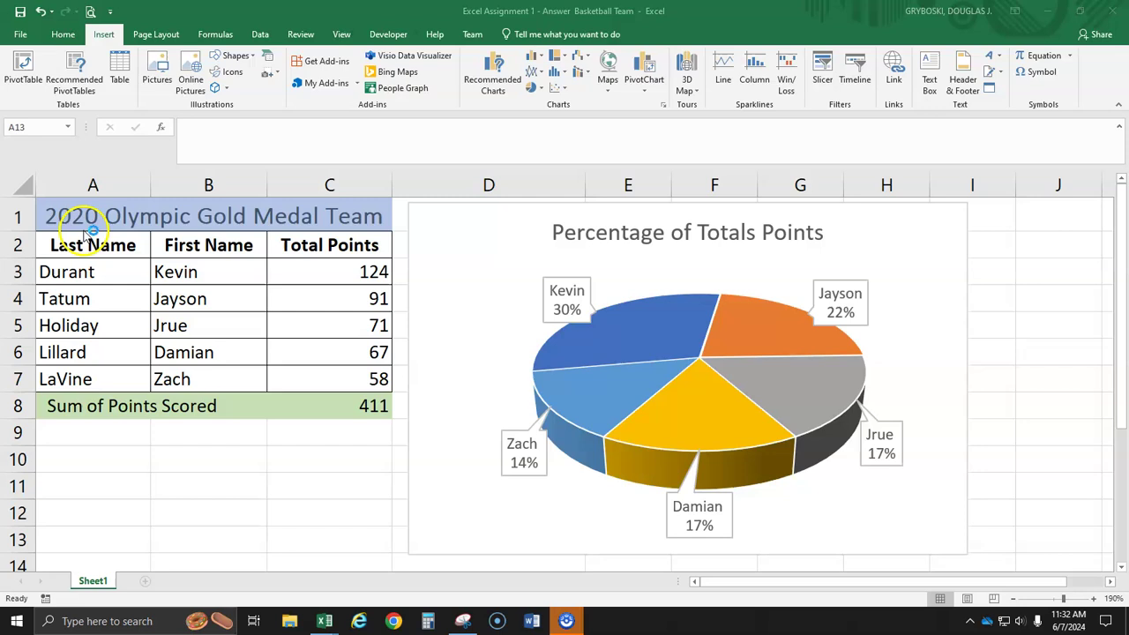
pyautogui.click(180, 479)
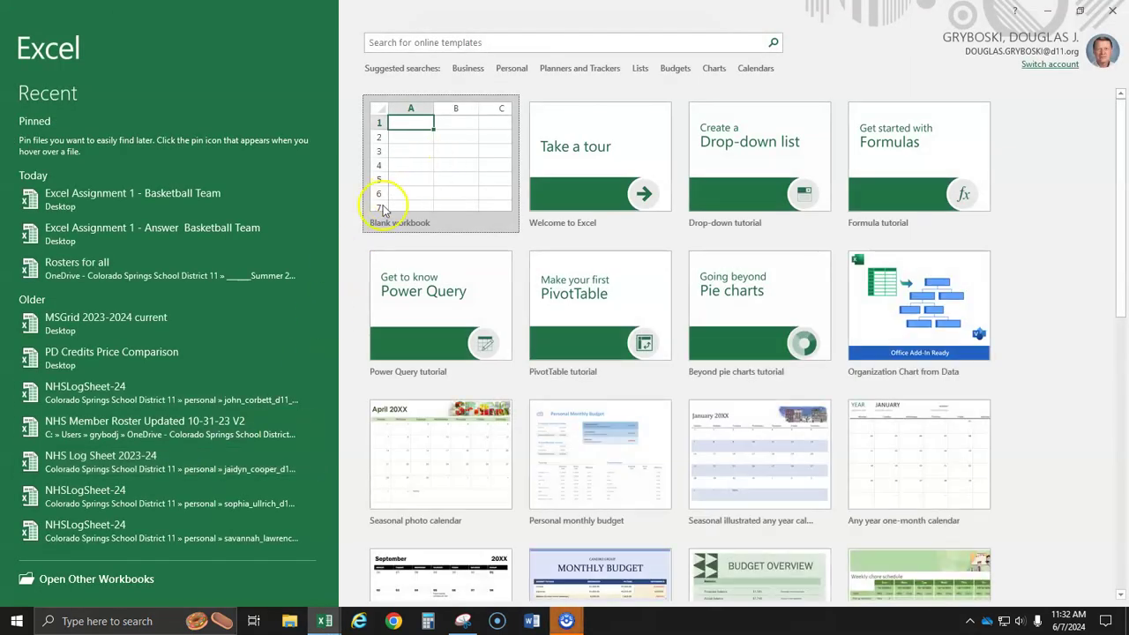
# Step: Create blank workbook Book3, zoom the grid to about 280%, and select cell A1
pyautogui.click(413, 148)
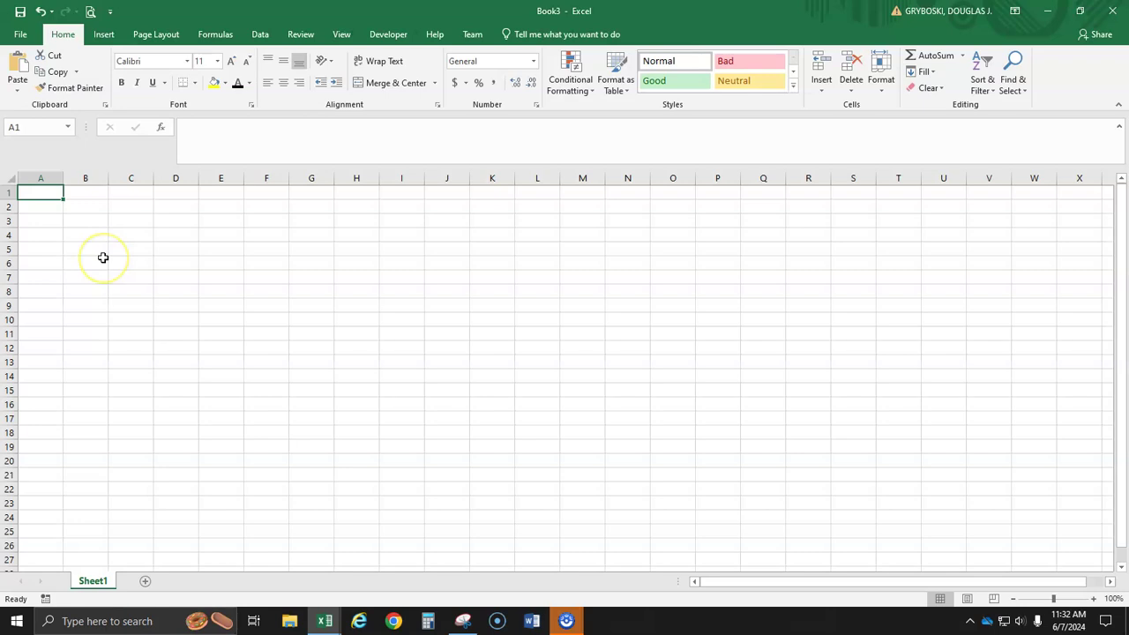
pyautogui.keyDown('ctrl'); pyautogui.scroll(10, 103, 257); pyautogui.keyUp('ctrl')
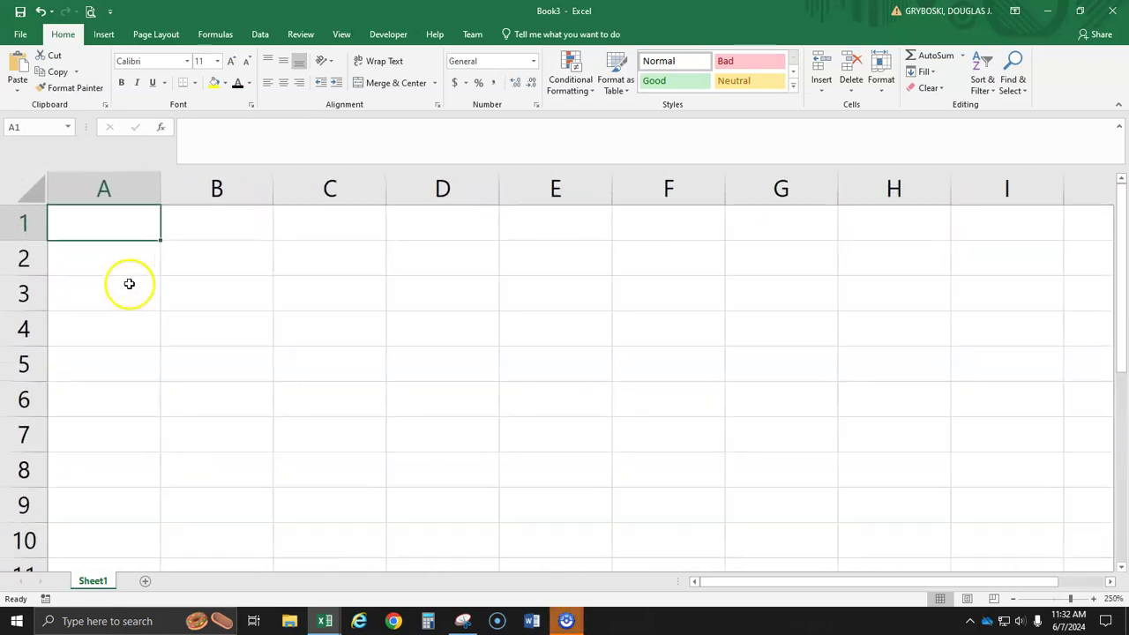
pyautogui.keyDown('ctrl'); pyautogui.scroll(3, 129, 283); pyautogui.keyUp('ctrl')
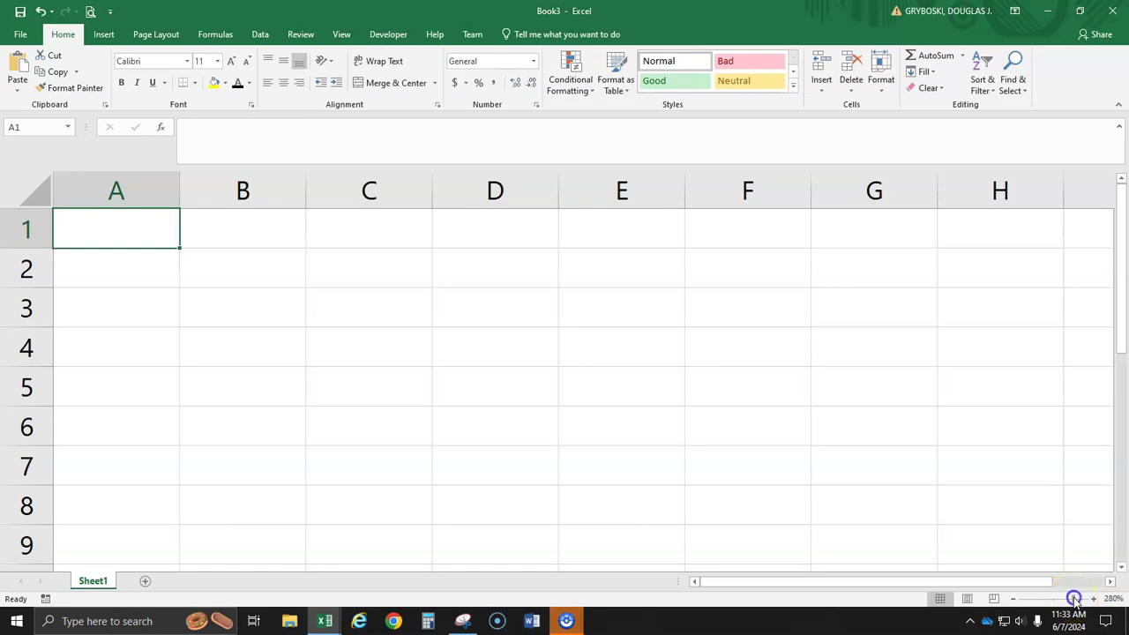
pyautogui.moveTo(1074, 600)
pyautogui.mouseDown()
pyautogui.moveTo(1058, 600)
pyautogui.moveTo(1079, 600)
pyautogui.mouseUp()
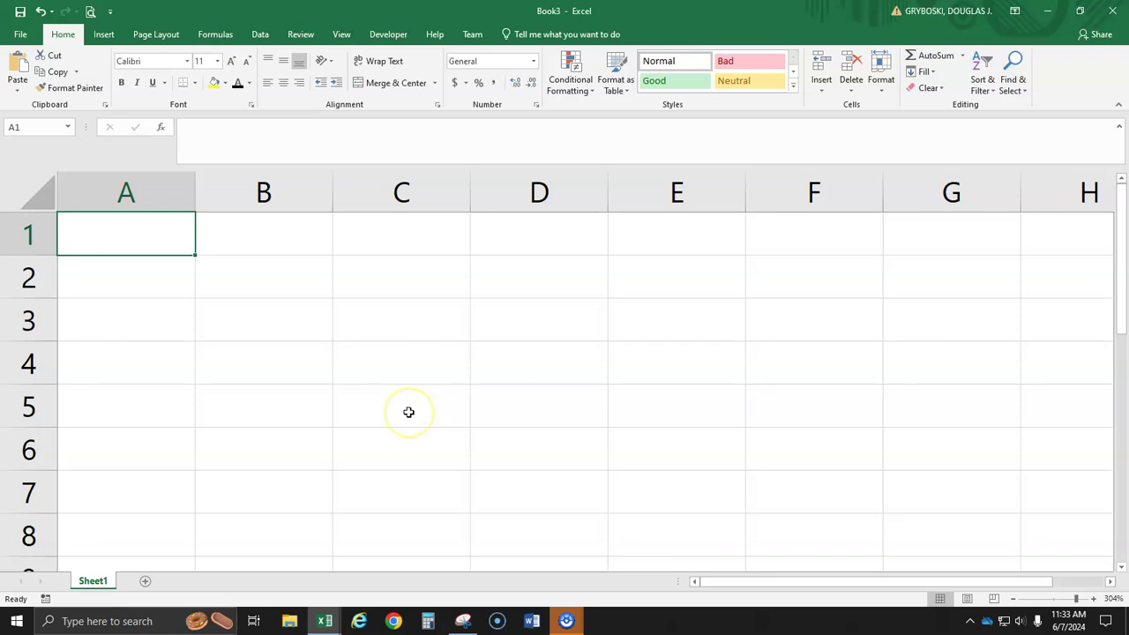
pyautogui.scroll(1, 409, 412)
pyautogui.scroll(-3, 358, 407)
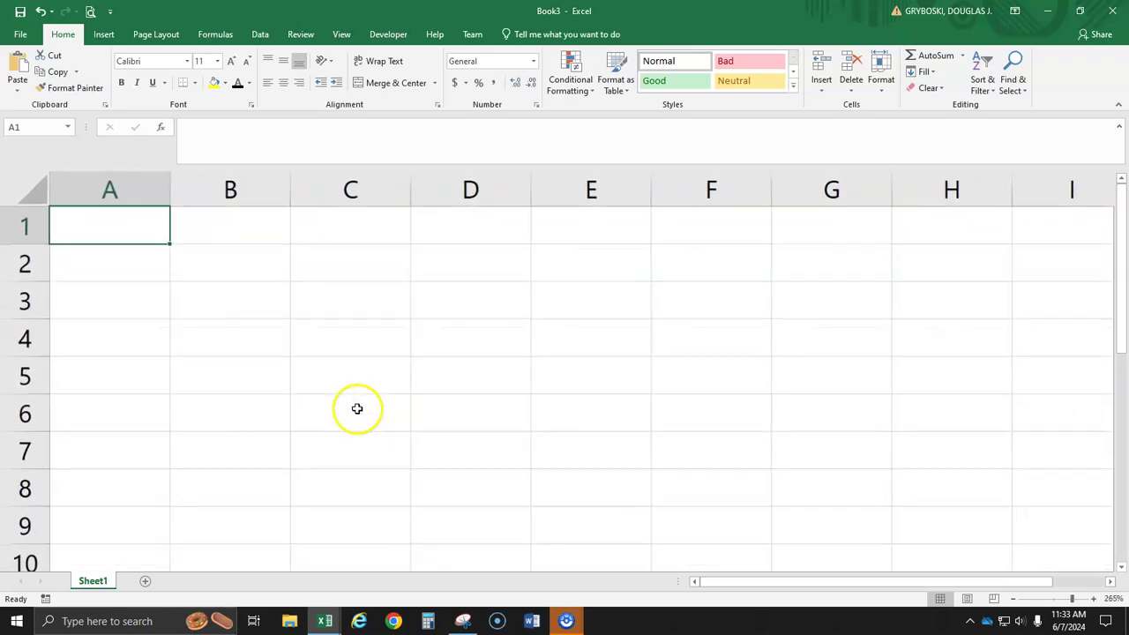
pyautogui.scroll(1, 357, 408)
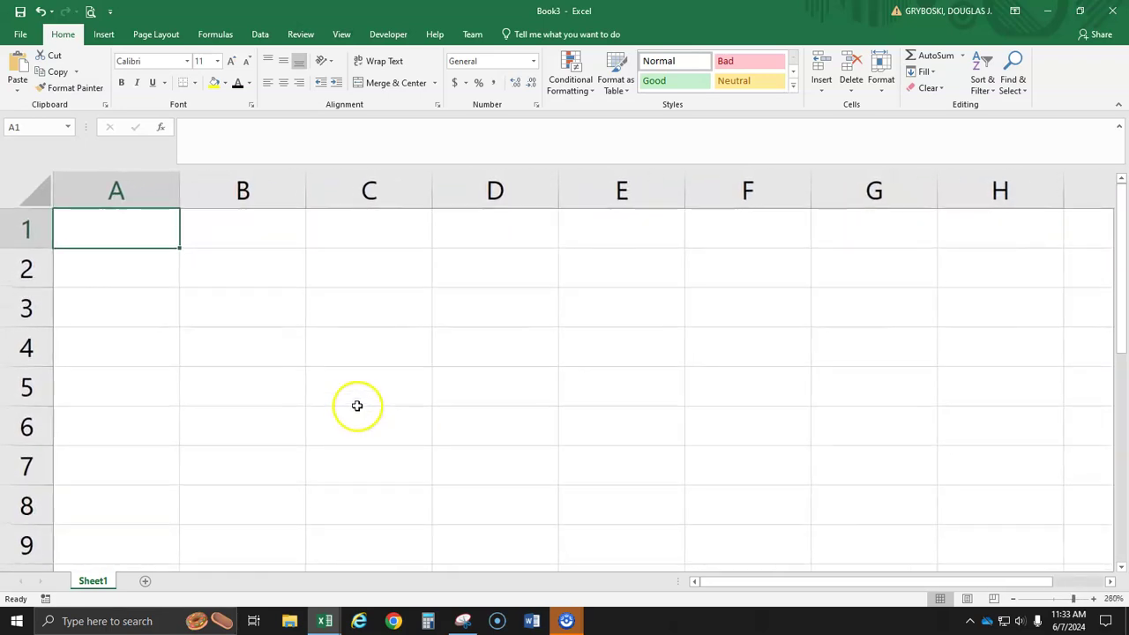
pyautogui.click(151, 232)
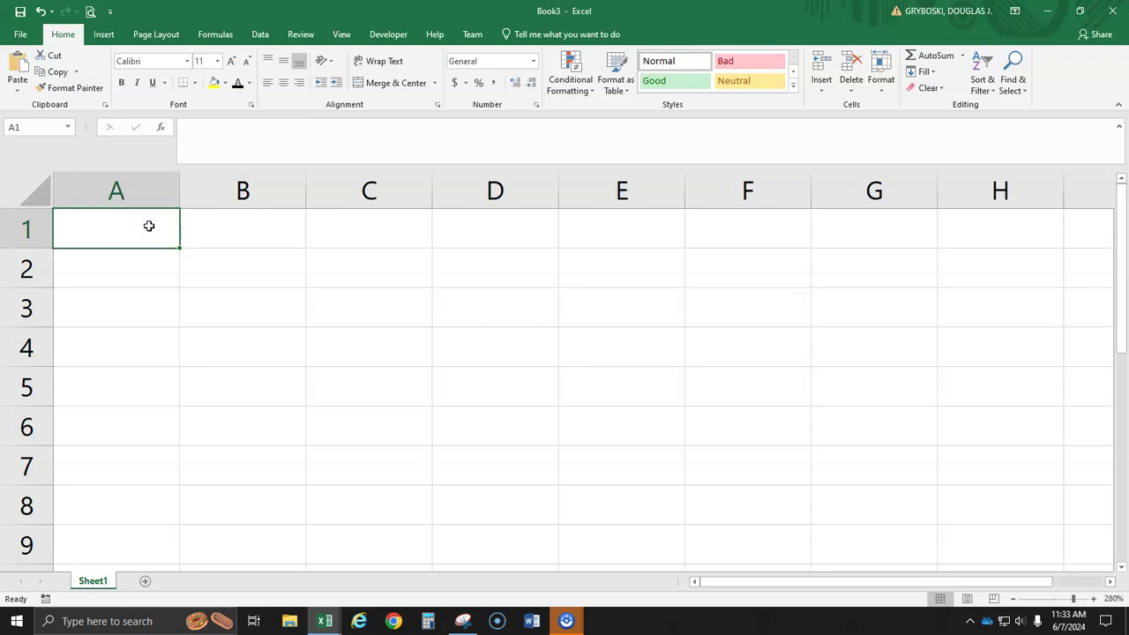
# Step: Paste '2020 Olympic Gold Medal Team' into A1 and 'Last Name' into A2, sizing column A
pyautogui.write('2020 Olympic Gold Medal Team')
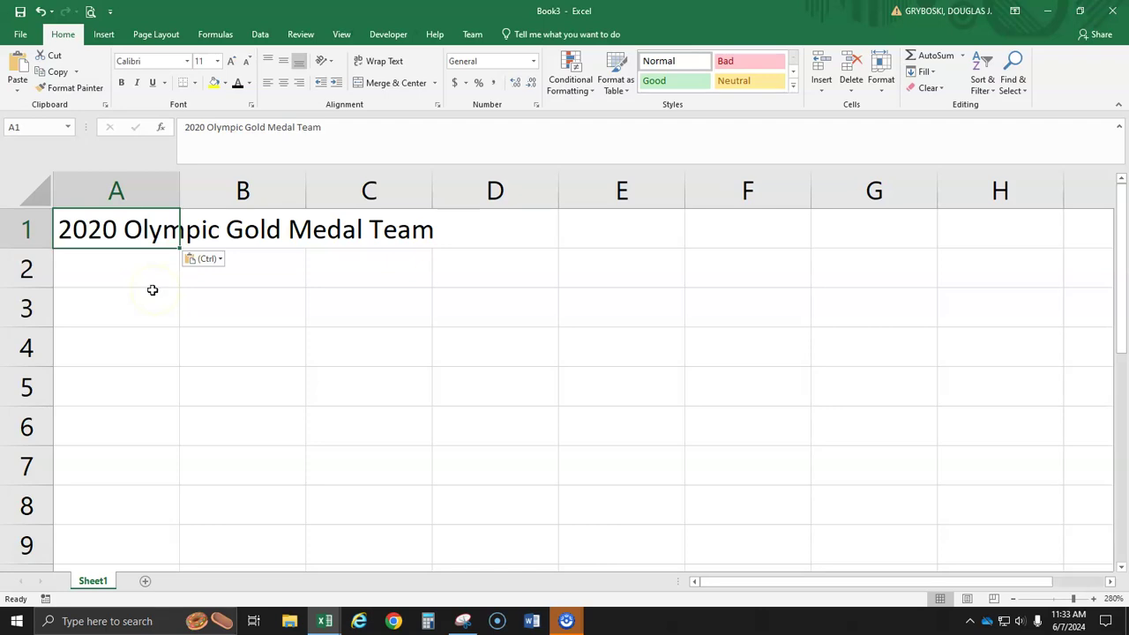
pyautogui.click(126, 278)
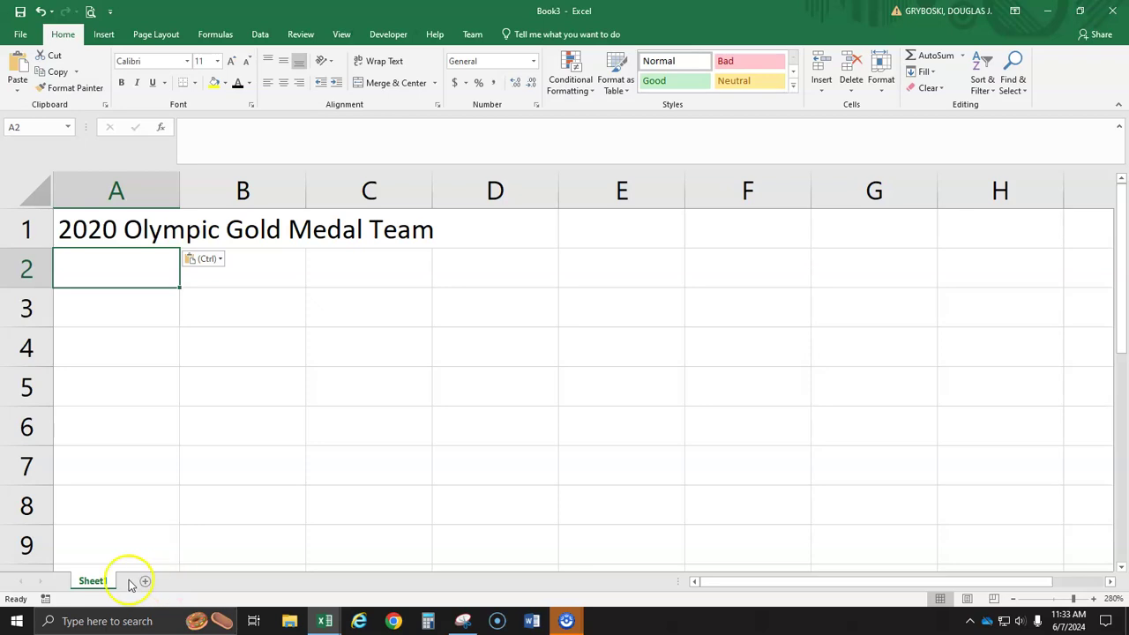
pyautogui.click(128, 267)
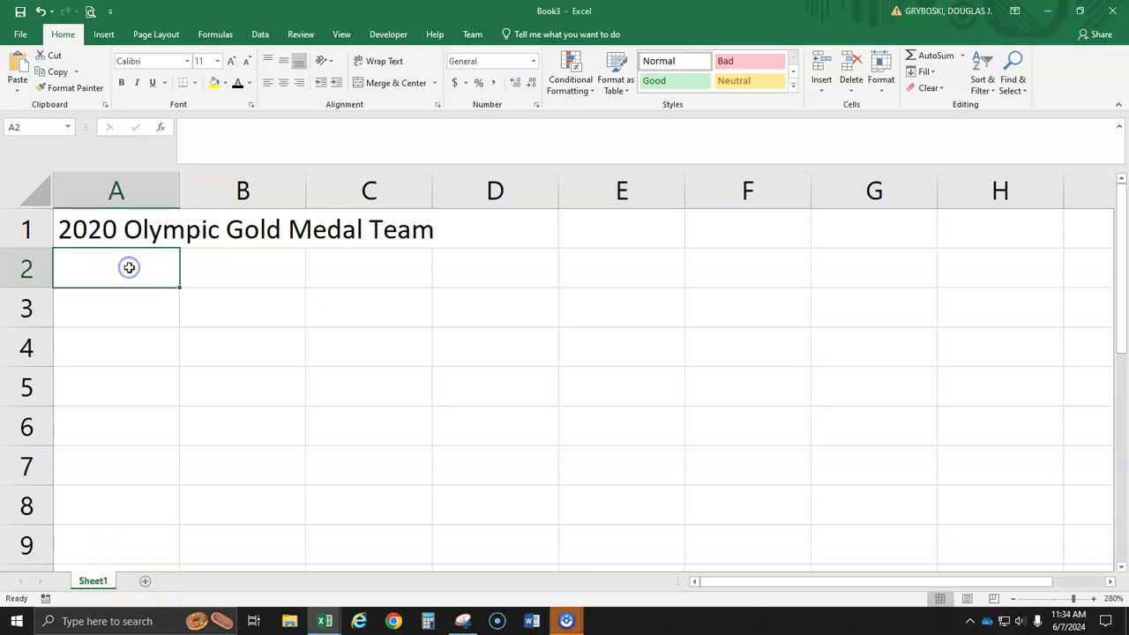
pyautogui.write('Last Name')
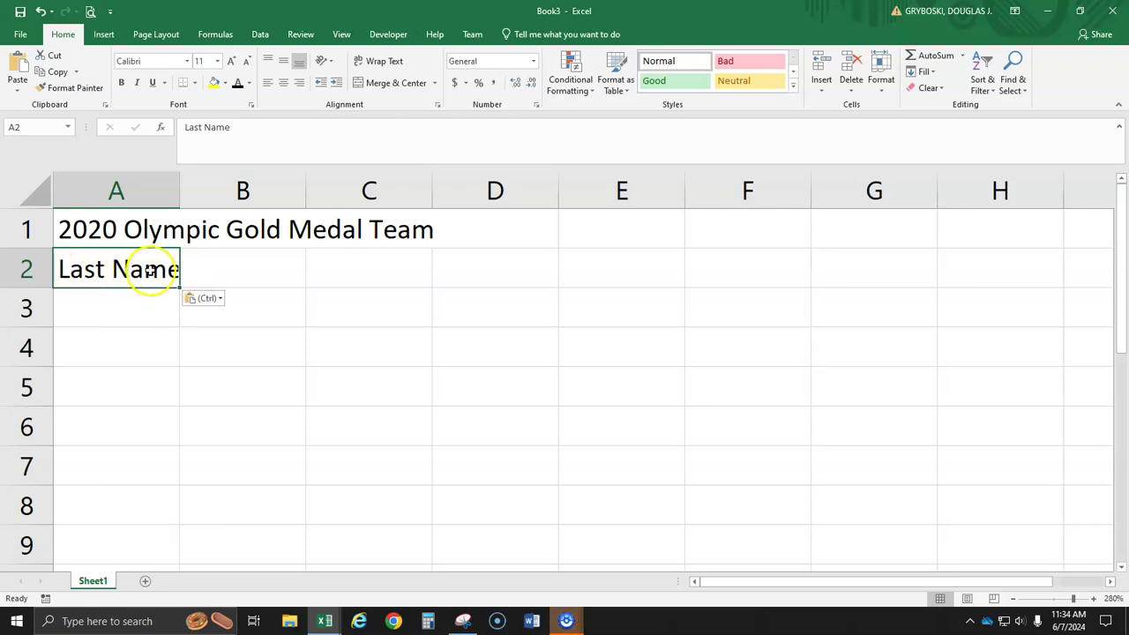
pyautogui.moveTo(180, 190); pyautogui.dragTo(161, 191)
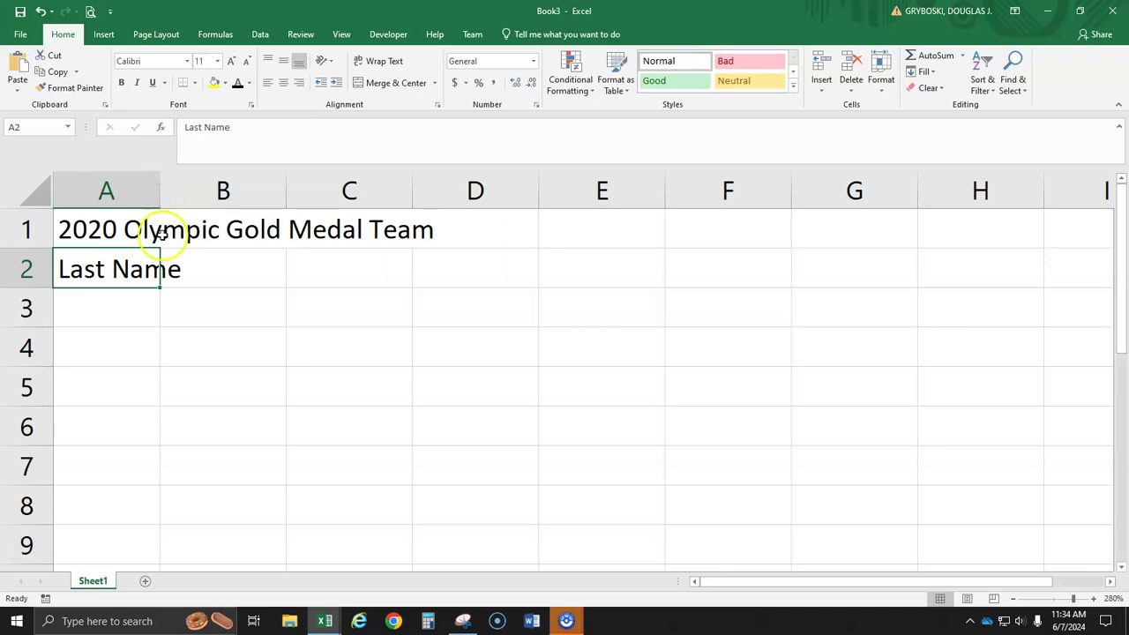
pyautogui.moveTo(159, 194); pyautogui.dragTo(190, 190)
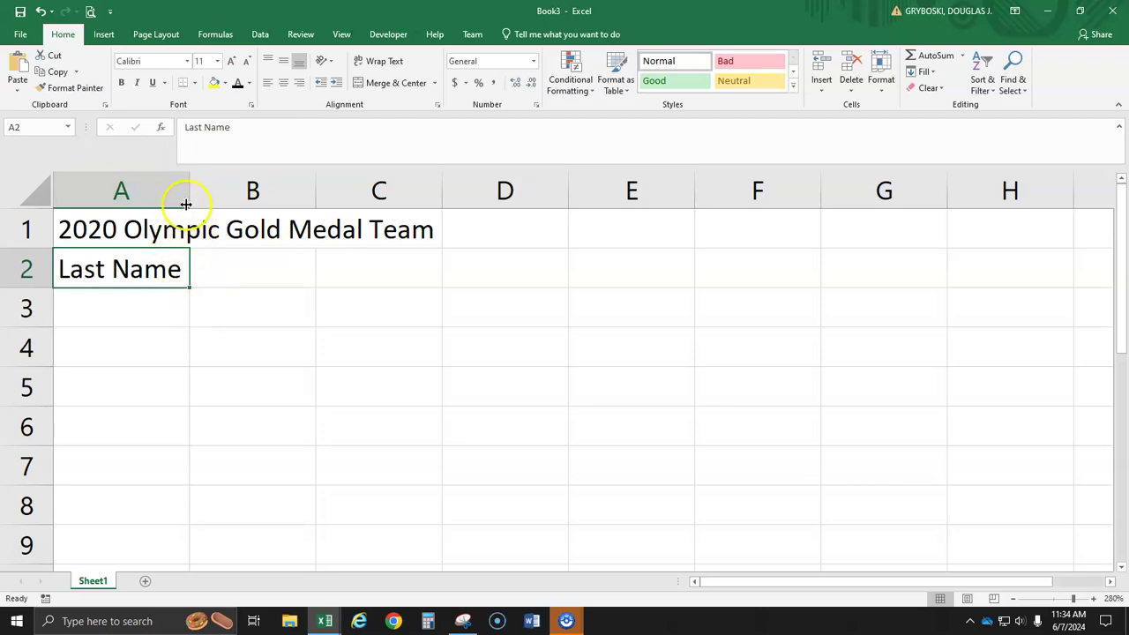
# Step: Paste 'First Name' into B2 and 'Total Points' into C2, widening columns B and C
pyautogui.click(230, 274)
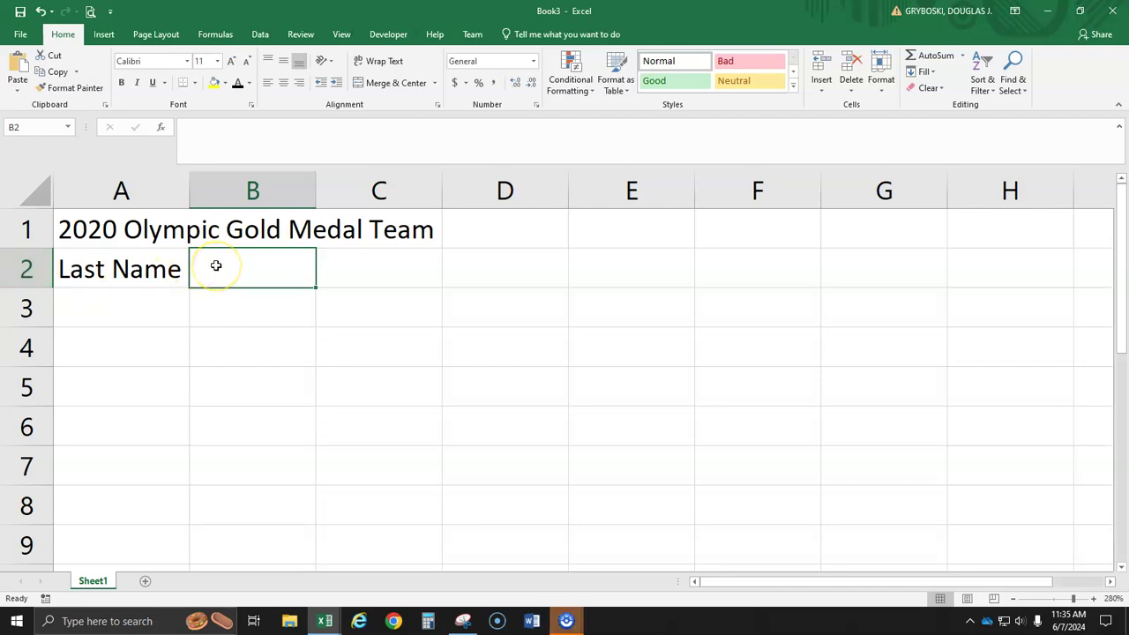
pyautogui.write('First Name')
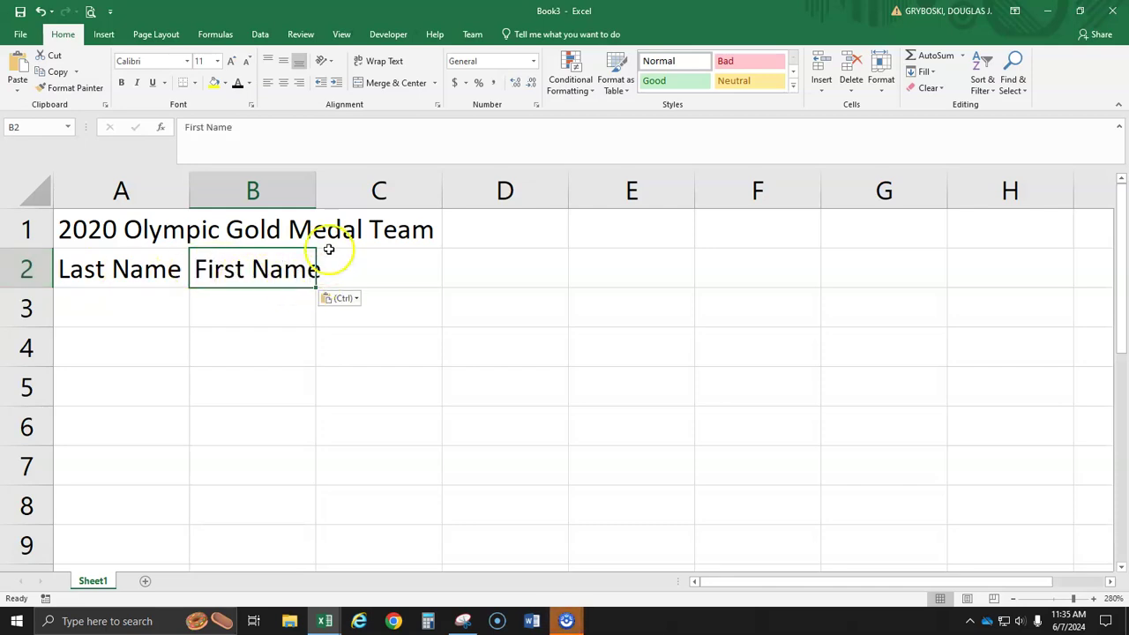
pyautogui.moveTo(314, 187); pyautogui.dragTo(327, 189)
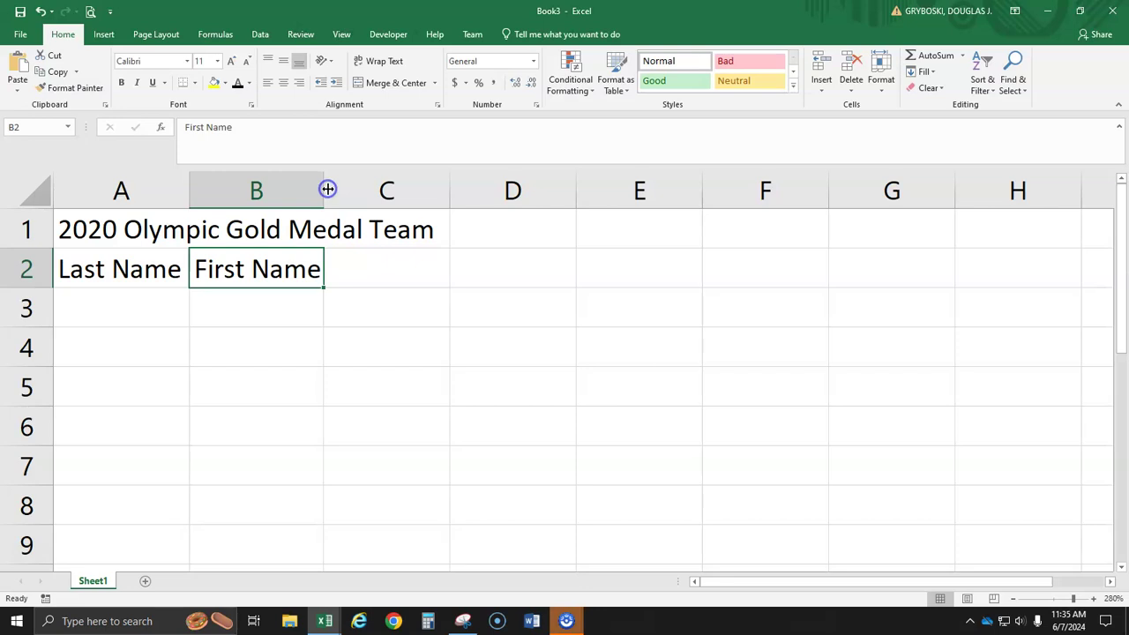
pyautogui.click(369, 263)
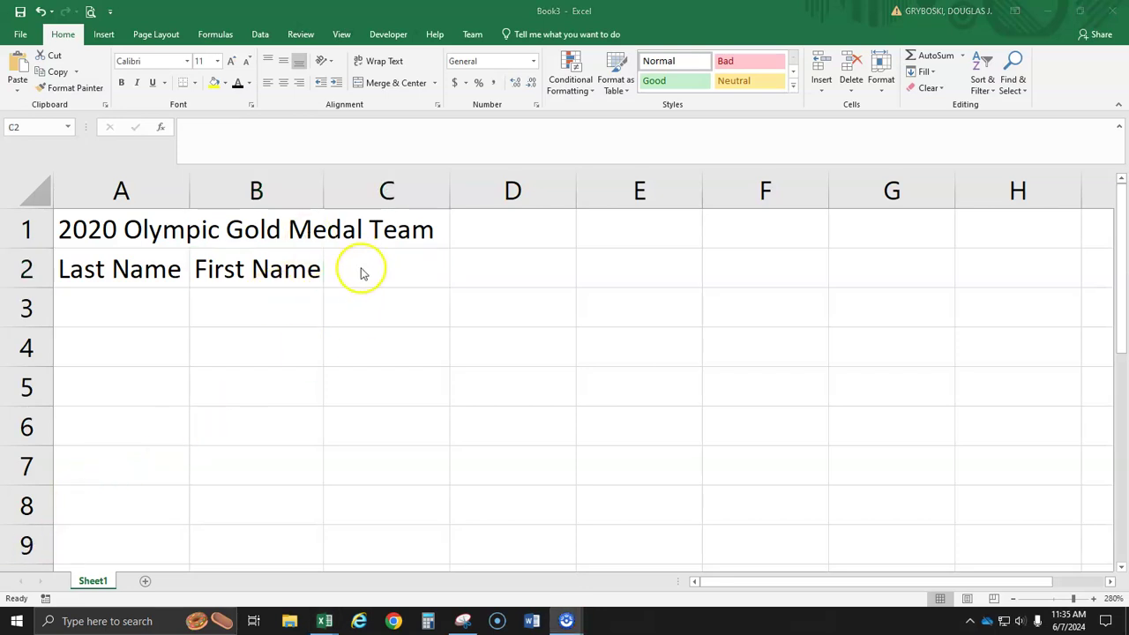
pyautogui.click(361, 268)
pyautogui.write('Total Points')
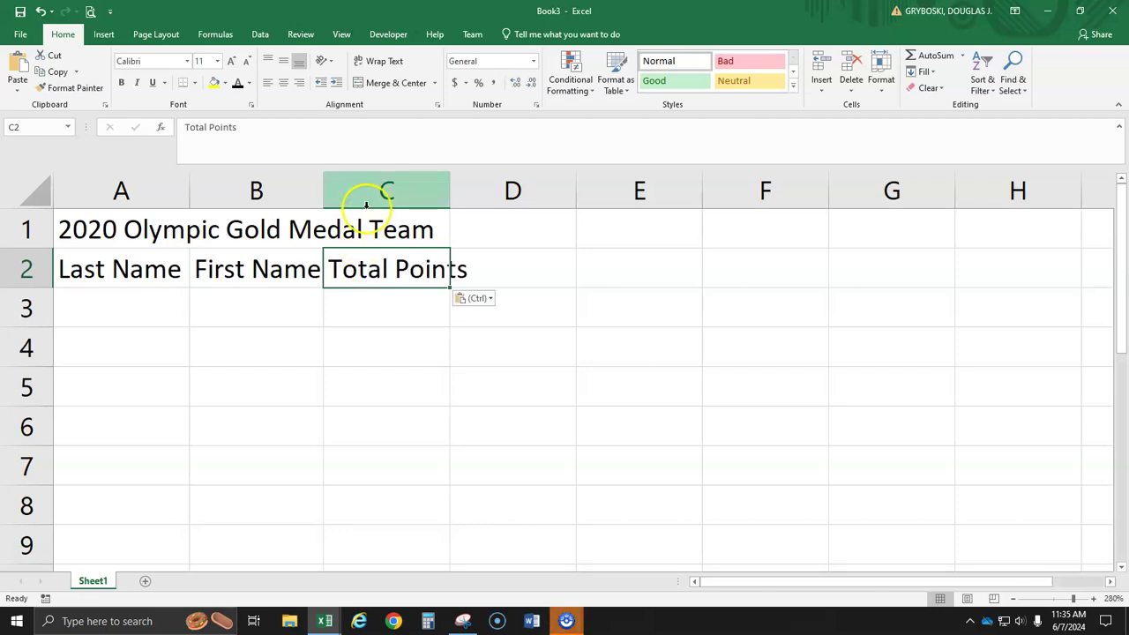
pyautogui.click(381, 271)
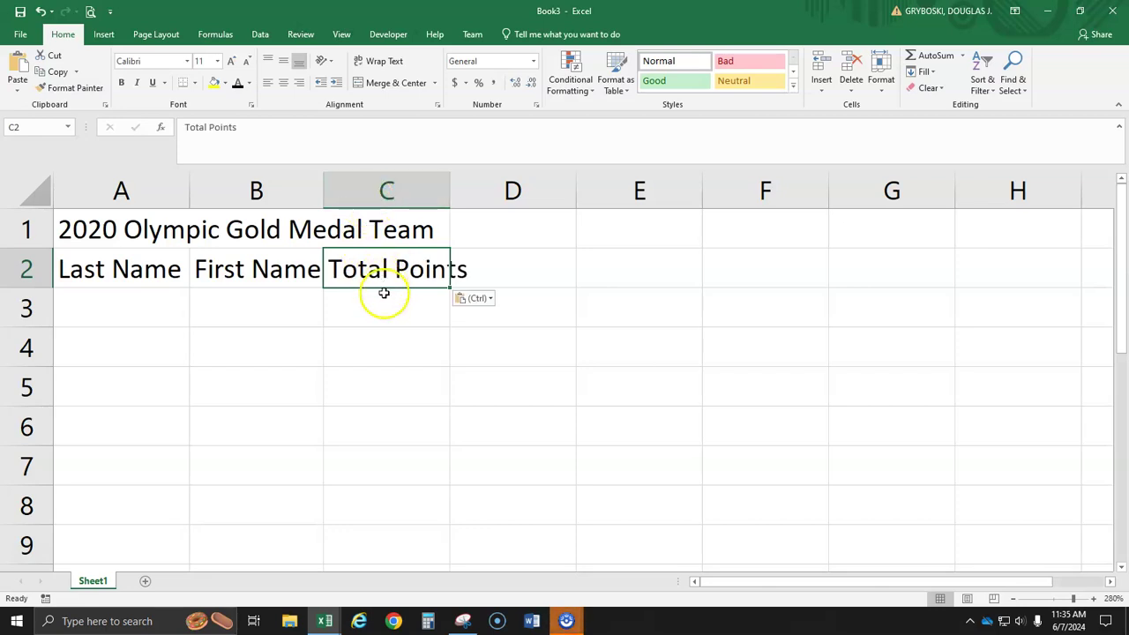
pyautogui.moveTo(448, 196); pyautogui.dragTo(477, 195)
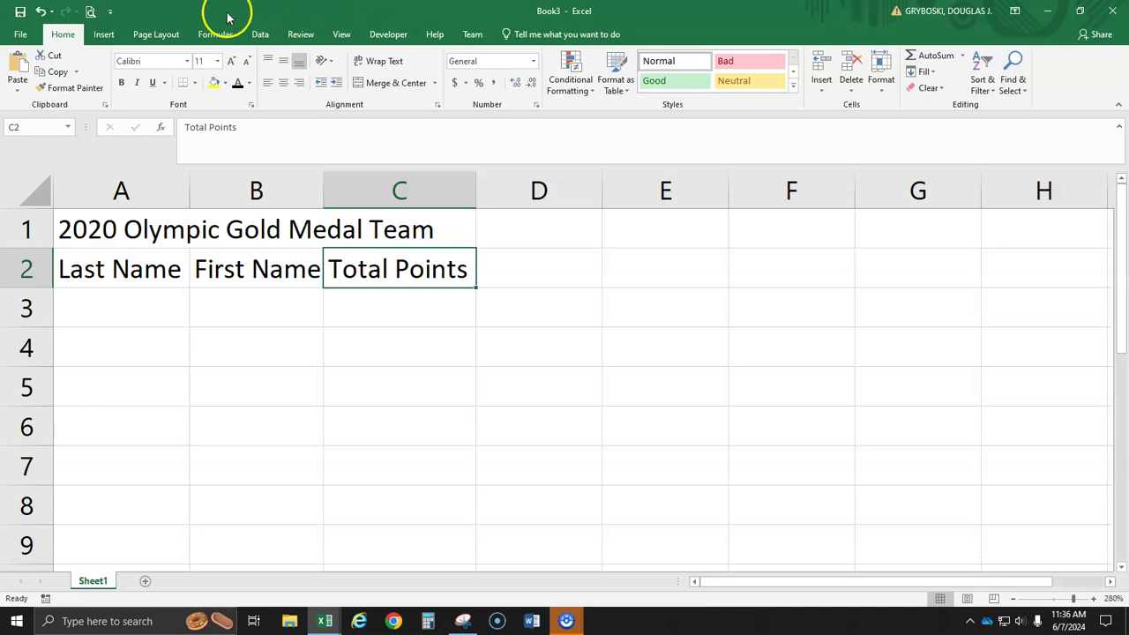
# Step: Tile the Answer workbook on the left half of the screen beside Book3
pyautogui.moveTo(293, 18); pyautogui.dragTo(1128, 198)
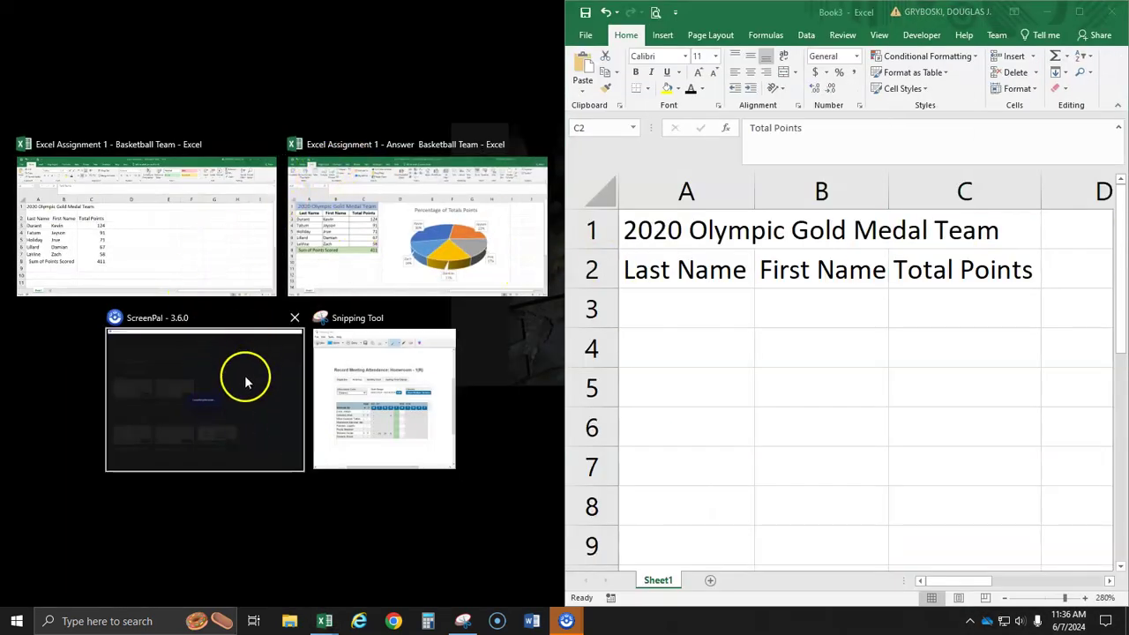
pyautogui.click(383, 270)
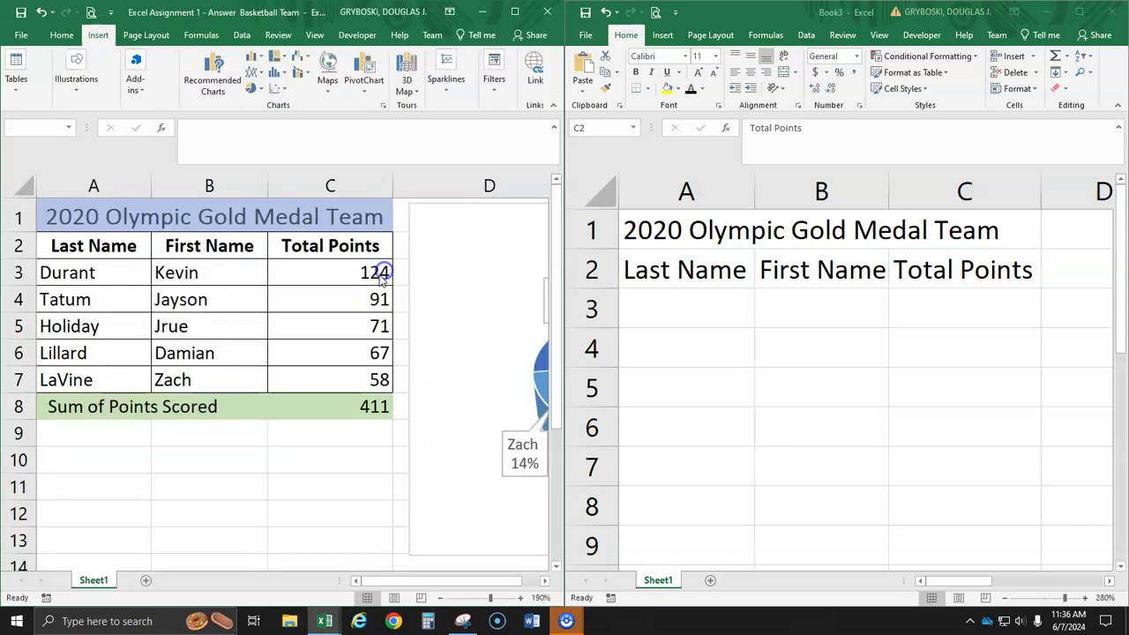
pyautogui.scroll(-2, 234, 338)
pyautogui.scroll(2, 234, 338)
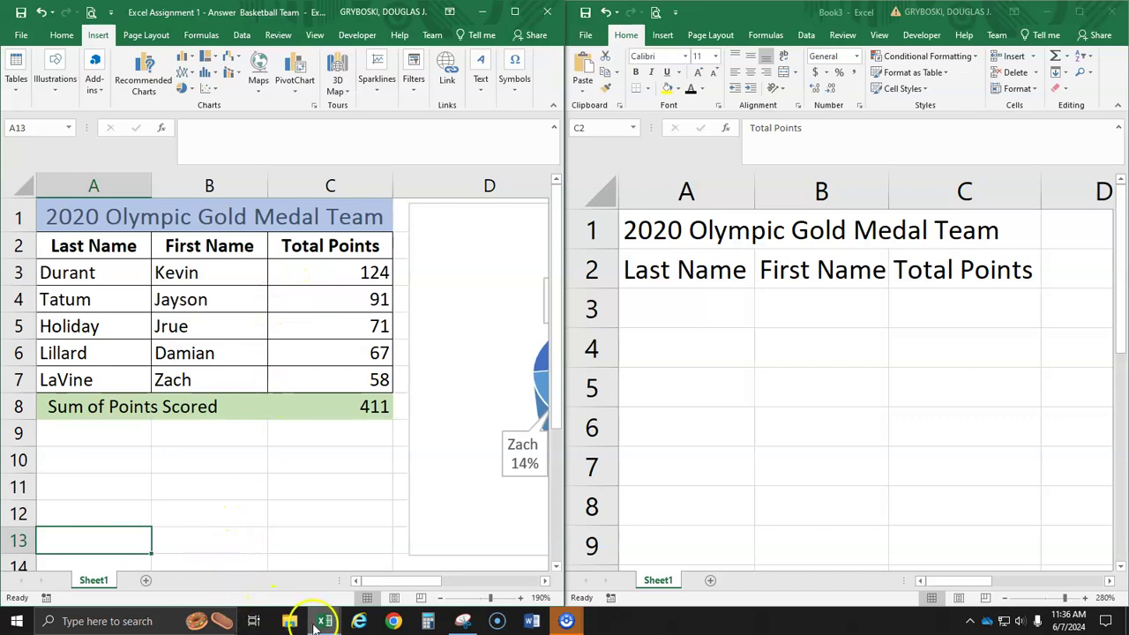
# Step: Bring the finished Basketball Team workbook forward and review cells A9, A8 and the C8 total formula
pyautogui.moveTo(325, 619)
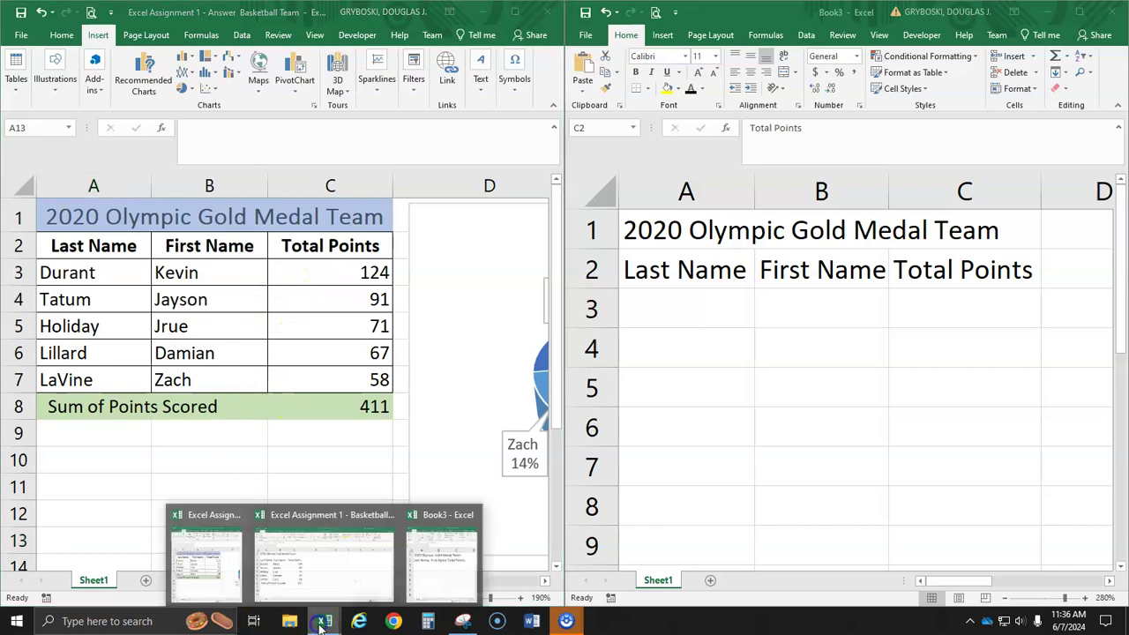
pyautogui.click(297, 574)
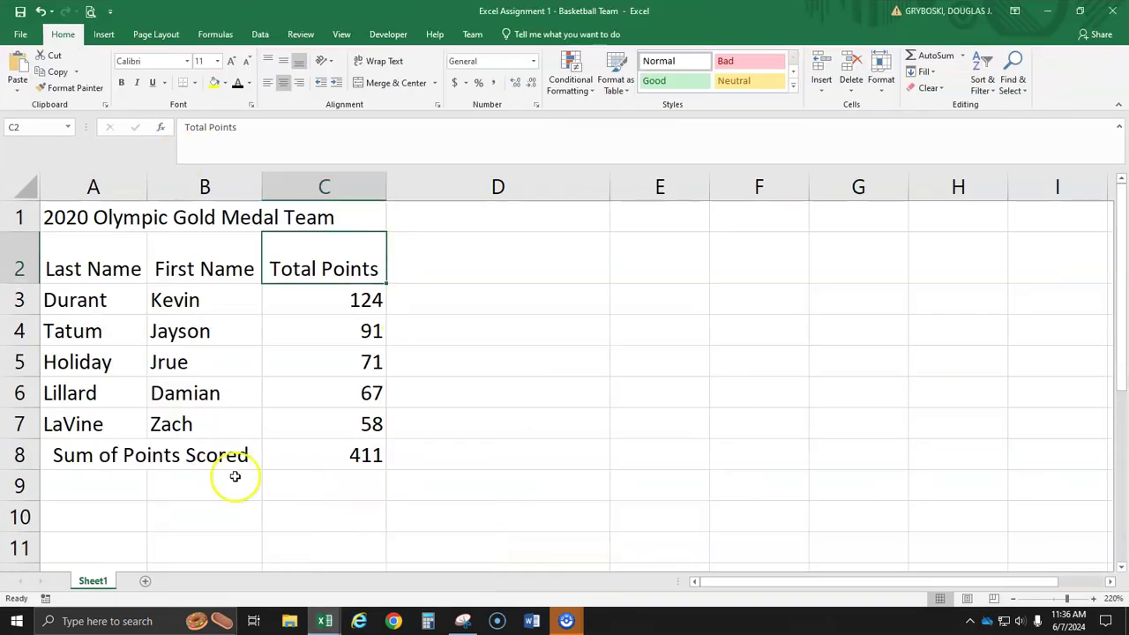
pyautogui.click(83, 485)
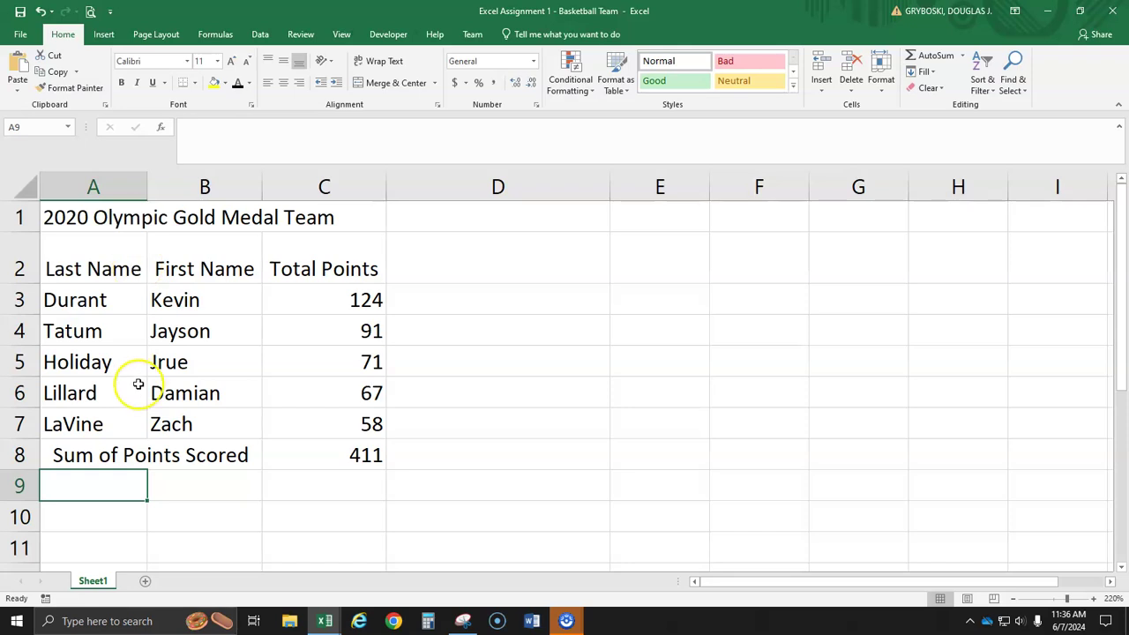
pyautogui.click(80, 457)
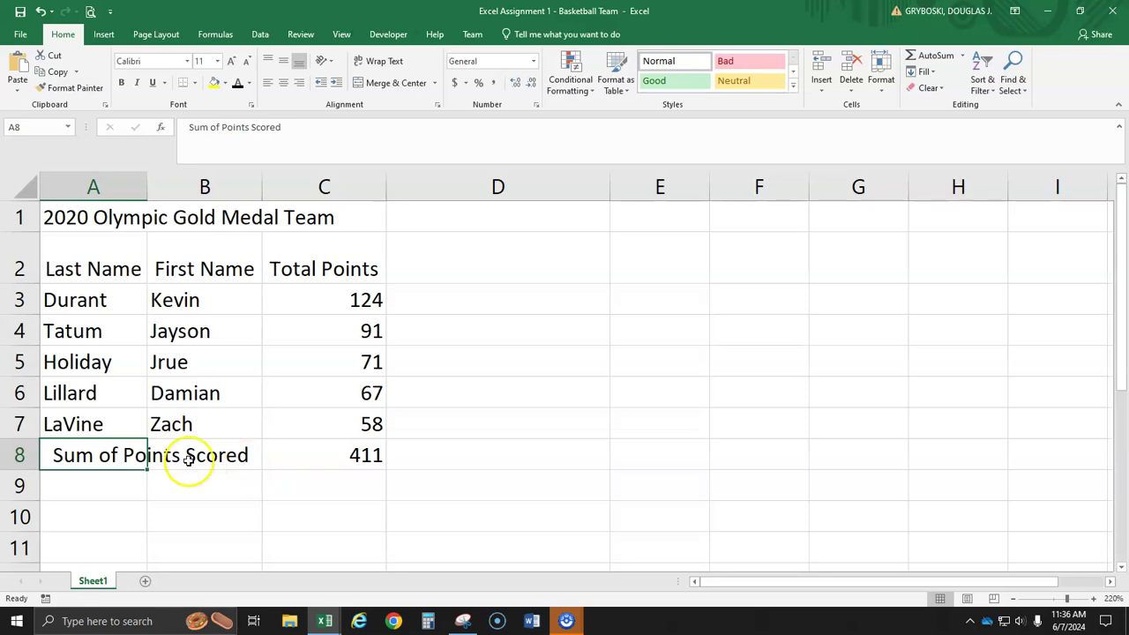
pyautogui.click(352, 455)
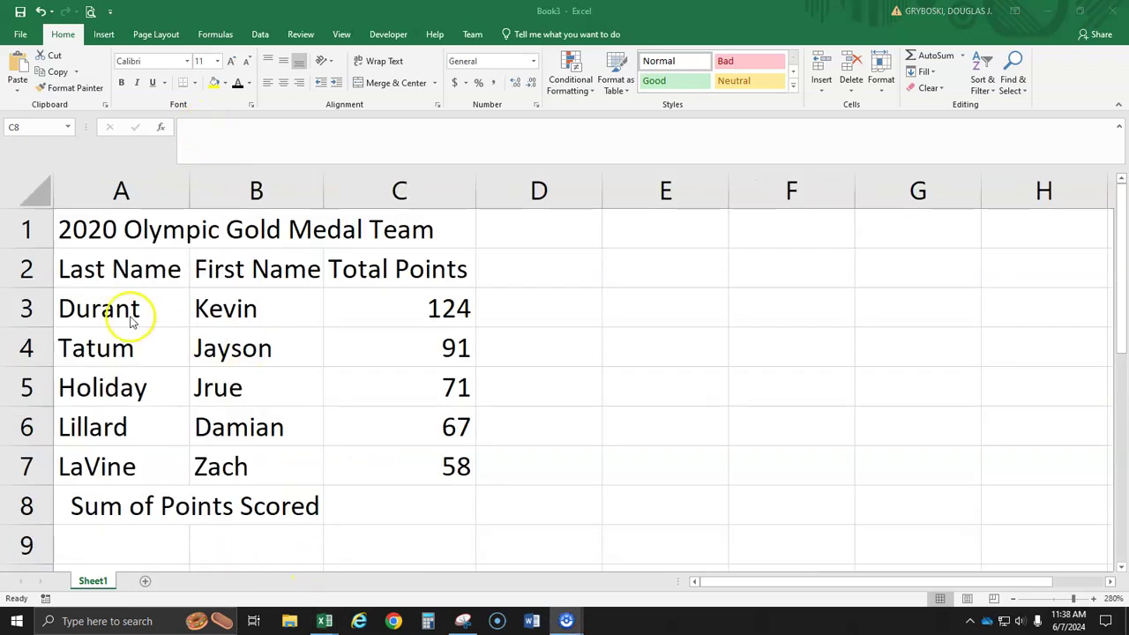
pyautogui.click(114, 311)
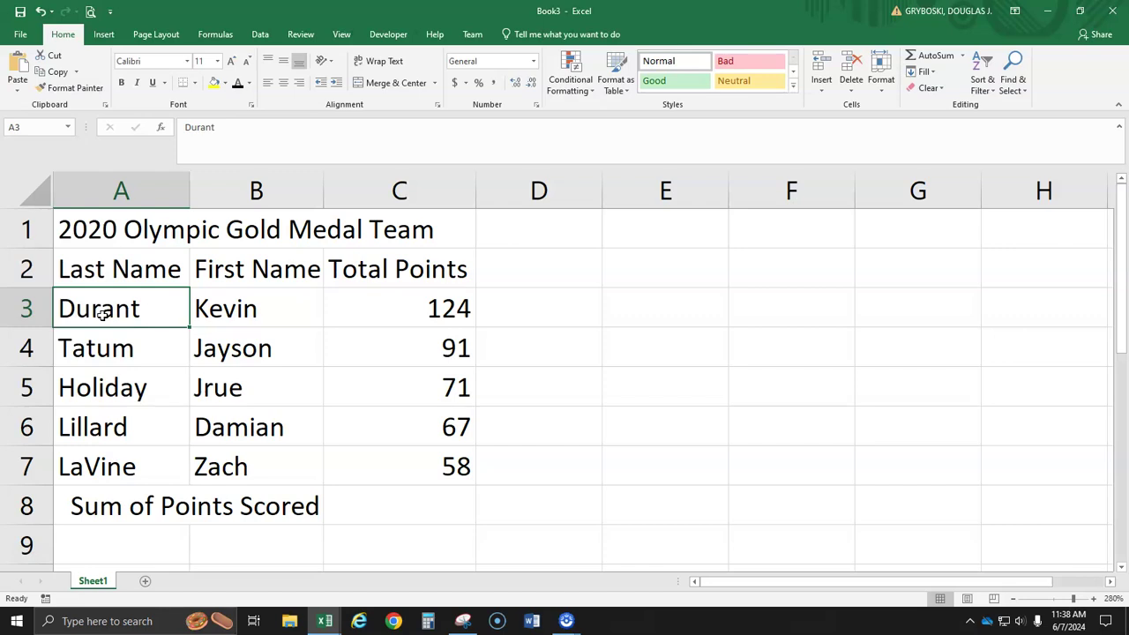
pyautogui.click(221, 318)
pyautogui.click(139, 309)
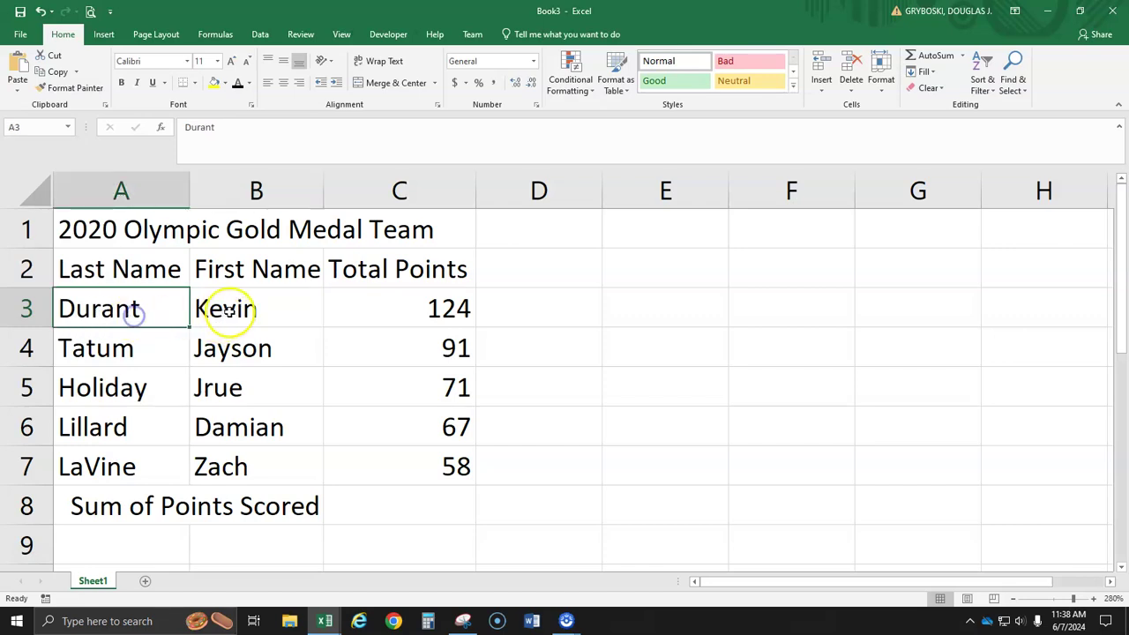
pyautogui.click(225, 311)
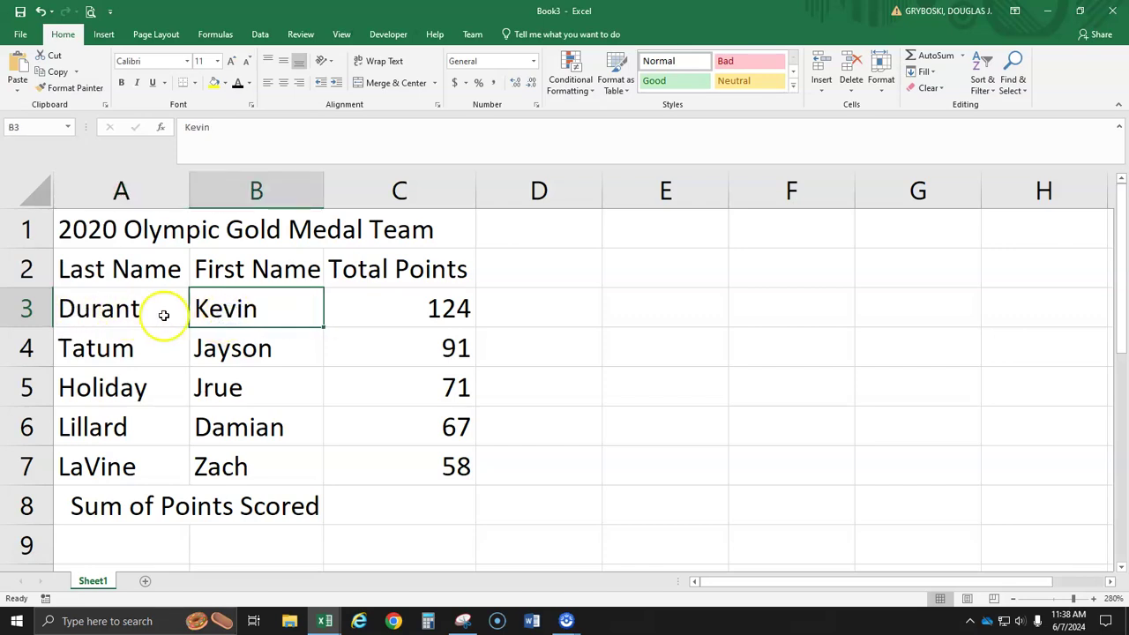
pyautogui.click(108, 311)
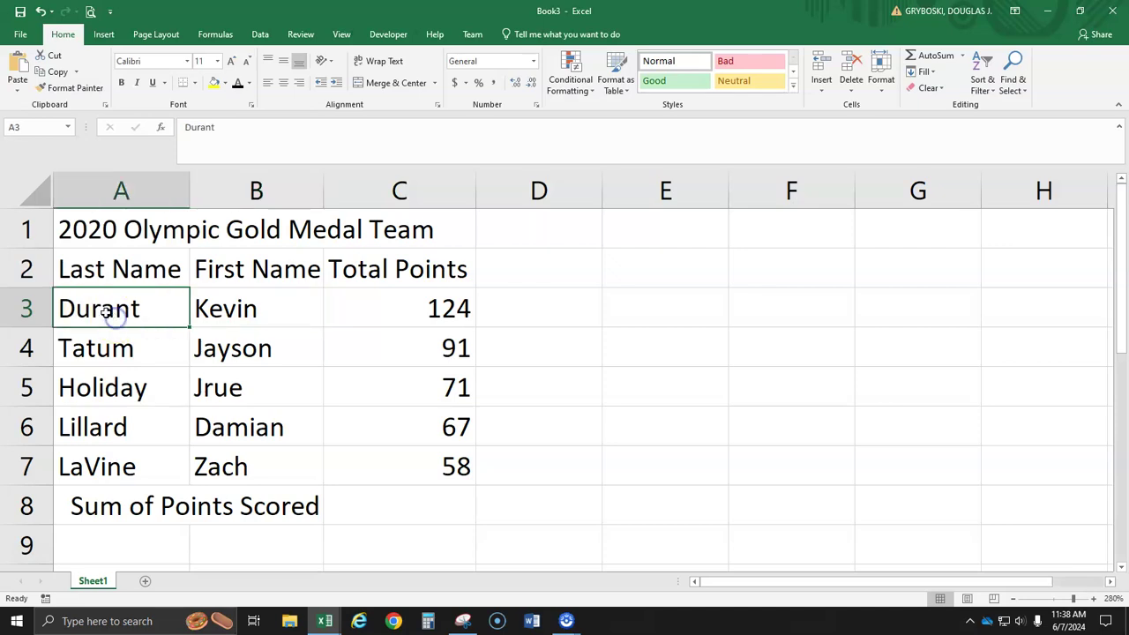
pyautogui.click(242, 309)
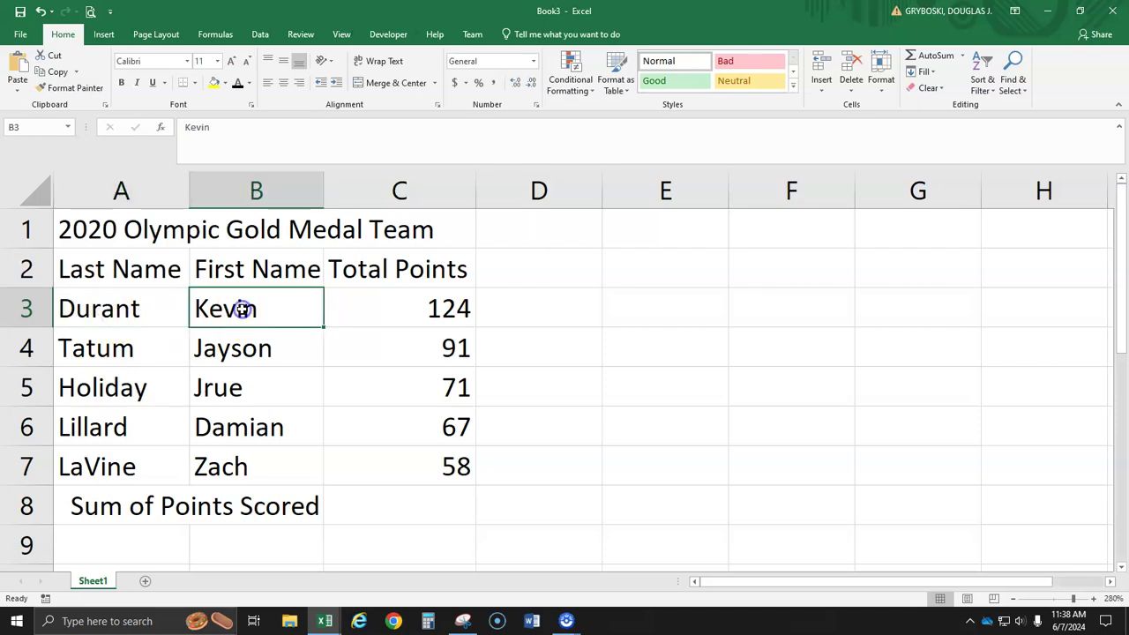
pyautogui.click(418, 310)
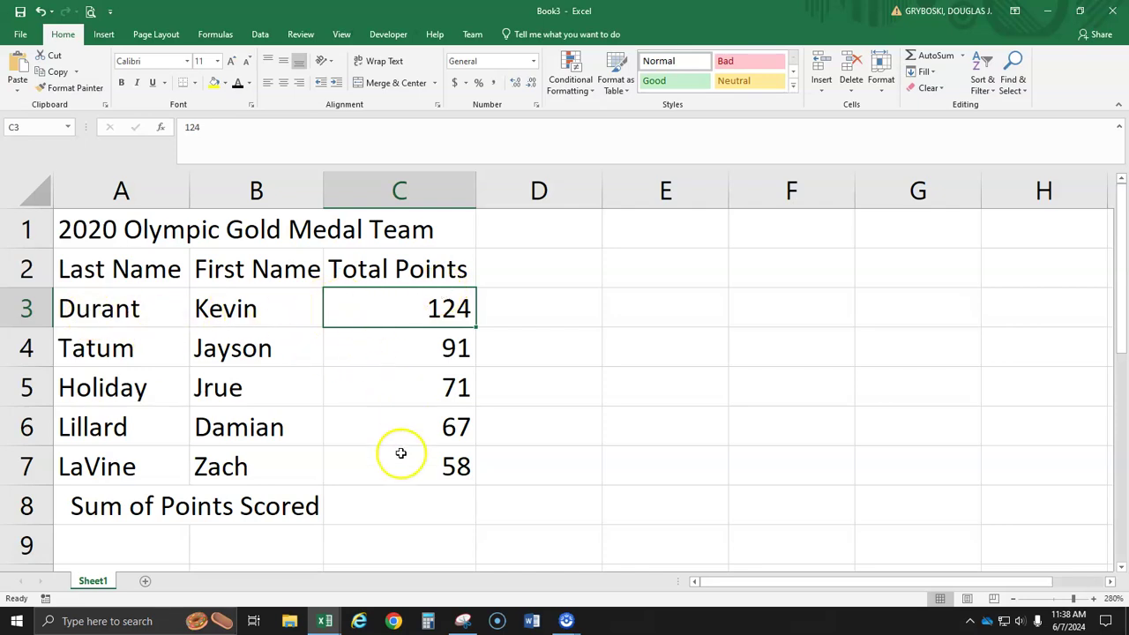
pyautogui.click(392, 513)
pyautogui.moveTo(403, 311); pyautogui.dragTo(403, 462)
pyautogui.click(407, 507)
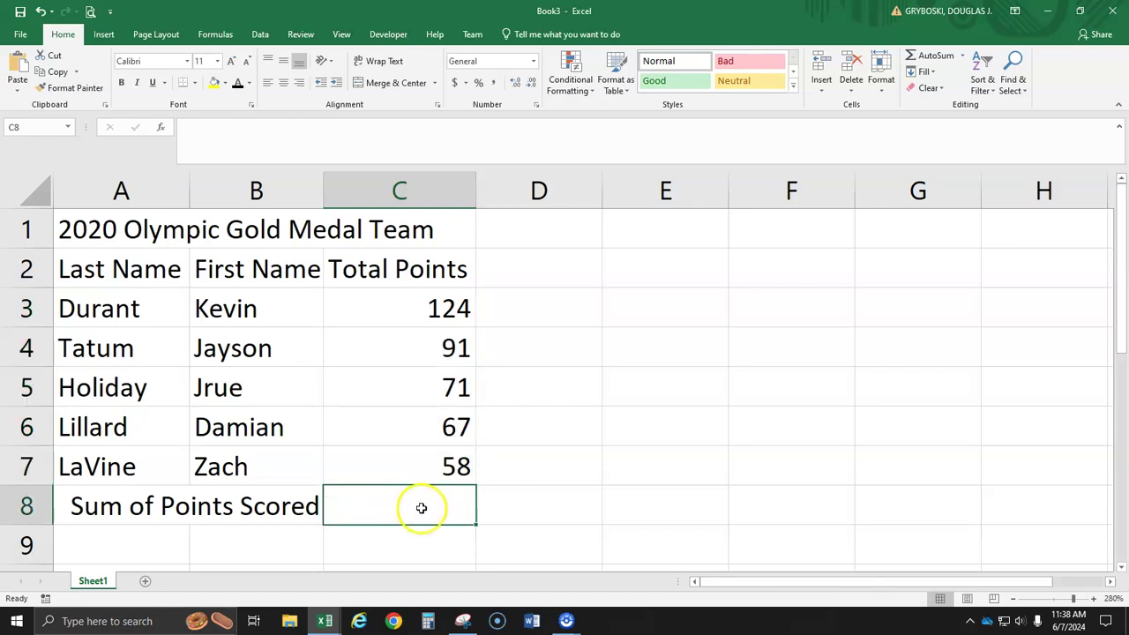
# Step: AutoSum C3:C7 into C8 so it shows the 411 points total
pyautogui.click(537, 509)
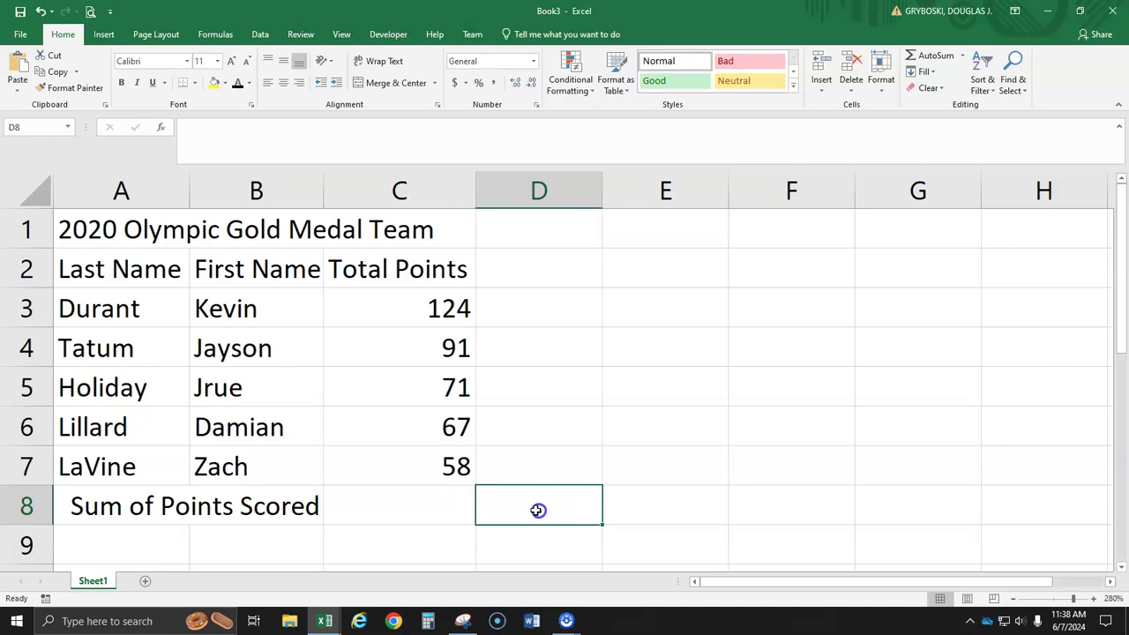
pyautogui.click(422, 508)
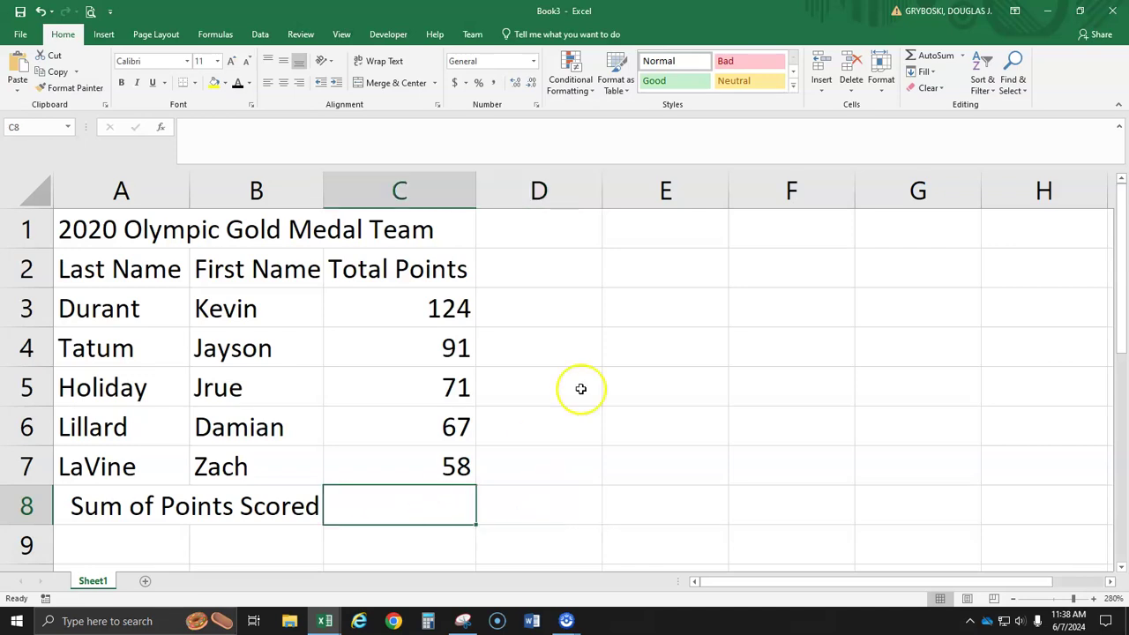
pyautogui.click(925, 57)
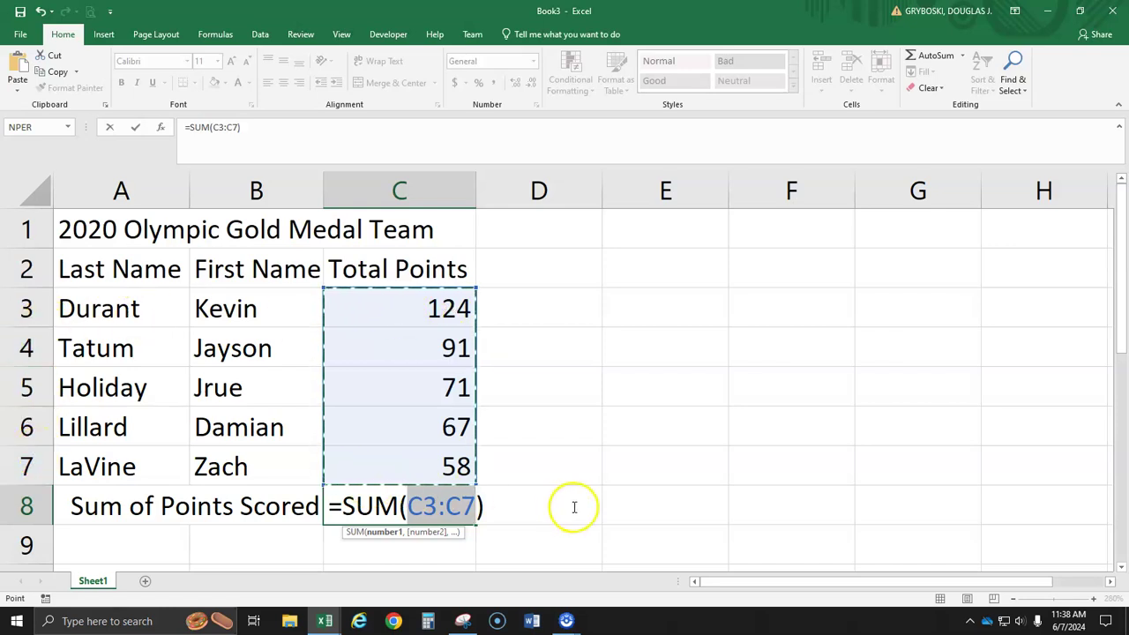
pyautogui.press('Return')
pyautogui.click(438, 510)
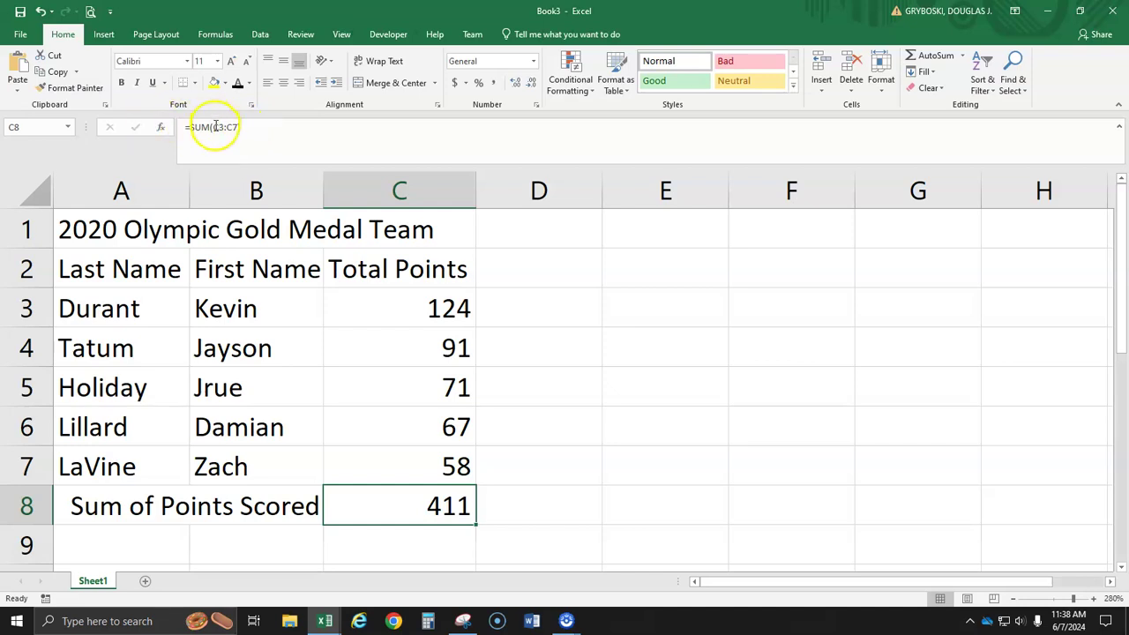
pyautogui.click(412, 468)
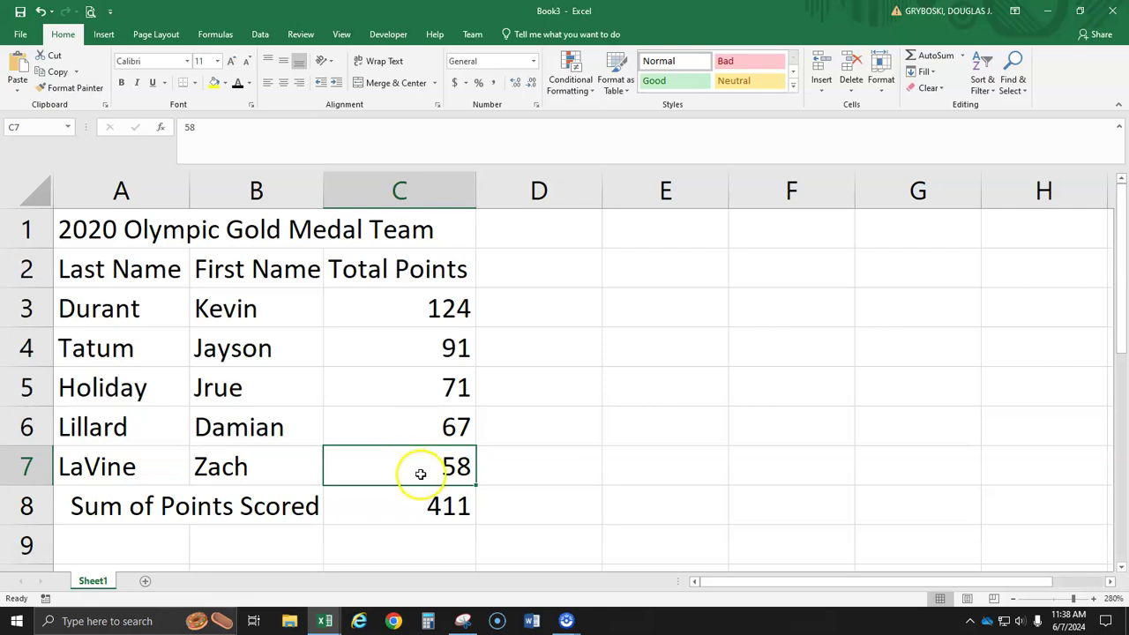
pyautogui.click(411, 510)
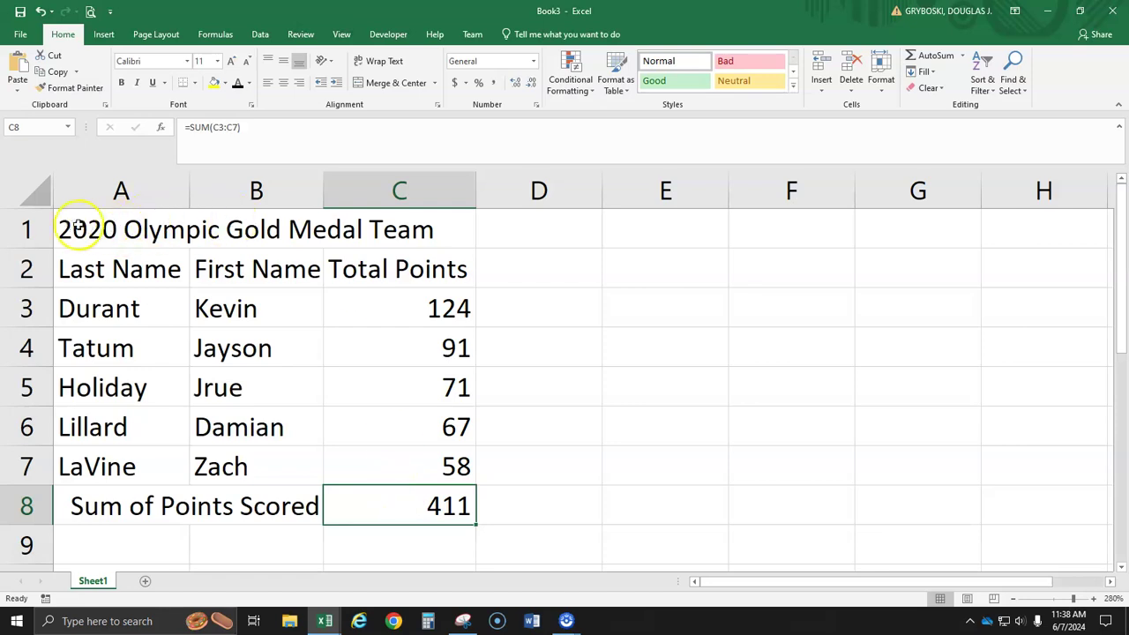
# Step: Merge and centre the title across A1:C1
pyautogui.moveTo(69, 226); pyautogui.dragTo(393, 226)
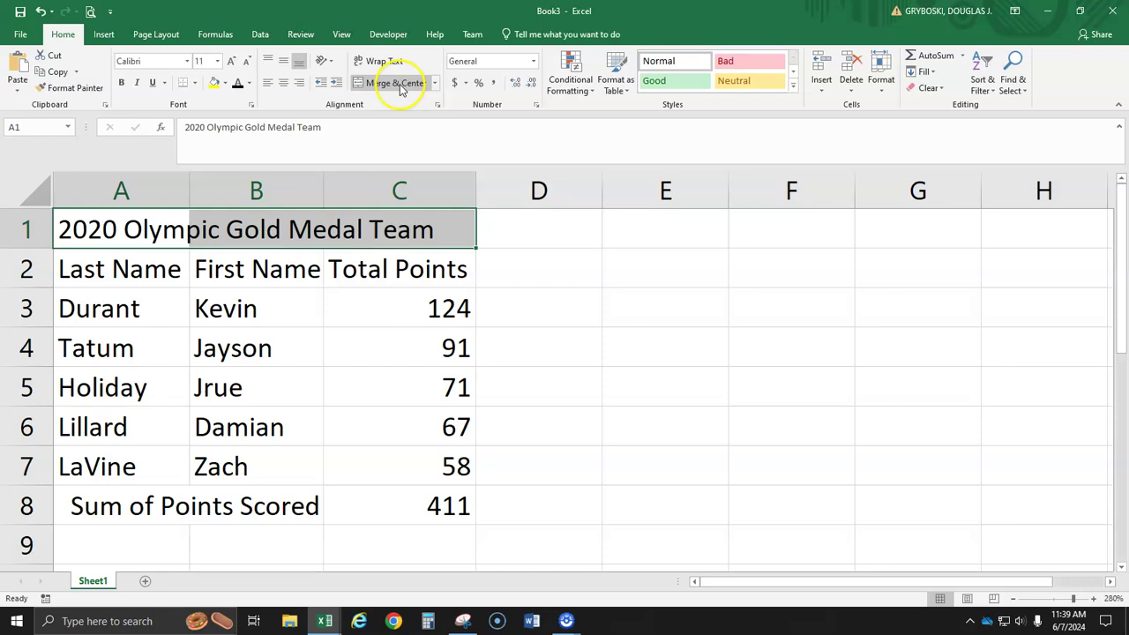
pyautogui.click(129, 219)
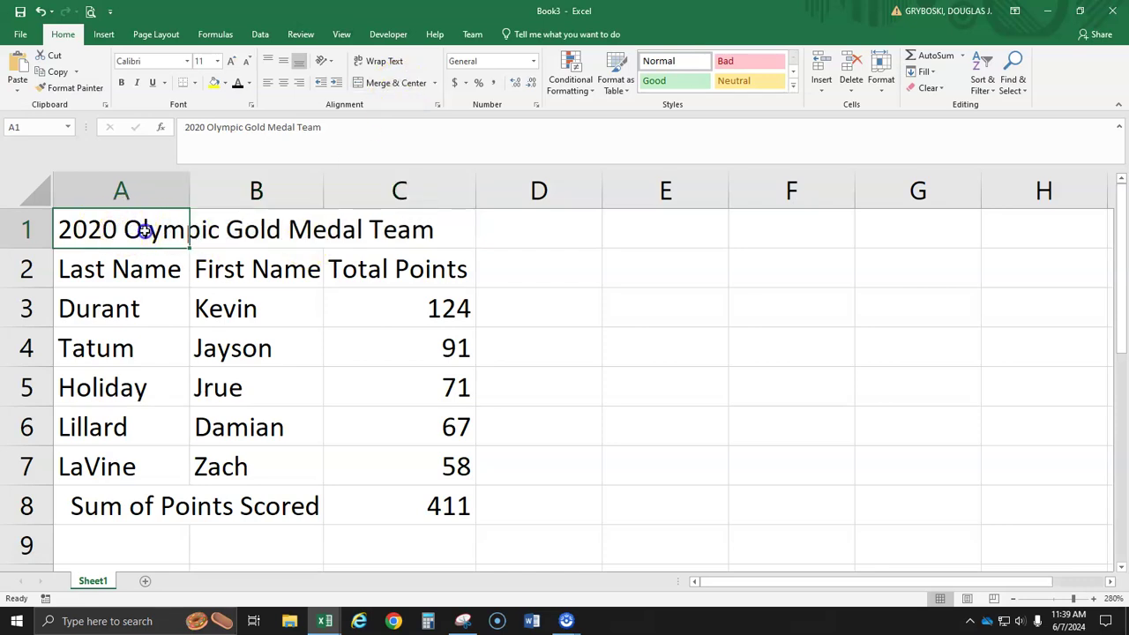
pyautogui.moveTo(144, 231); pyautogui.dragTo(342, 231)
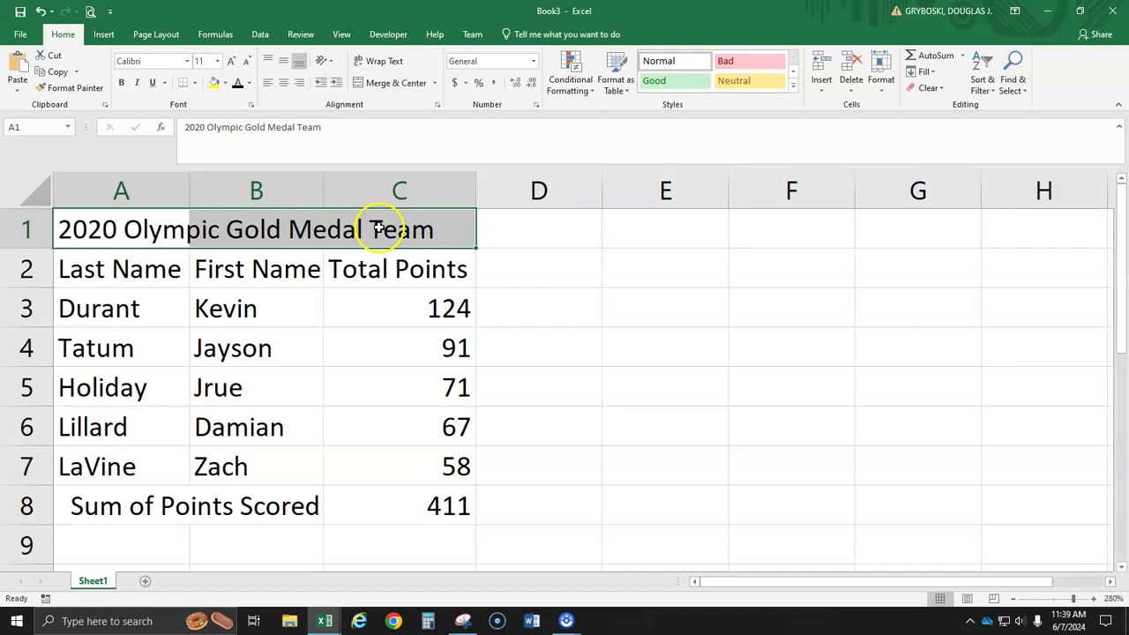
pyautogui.click(401, 87)
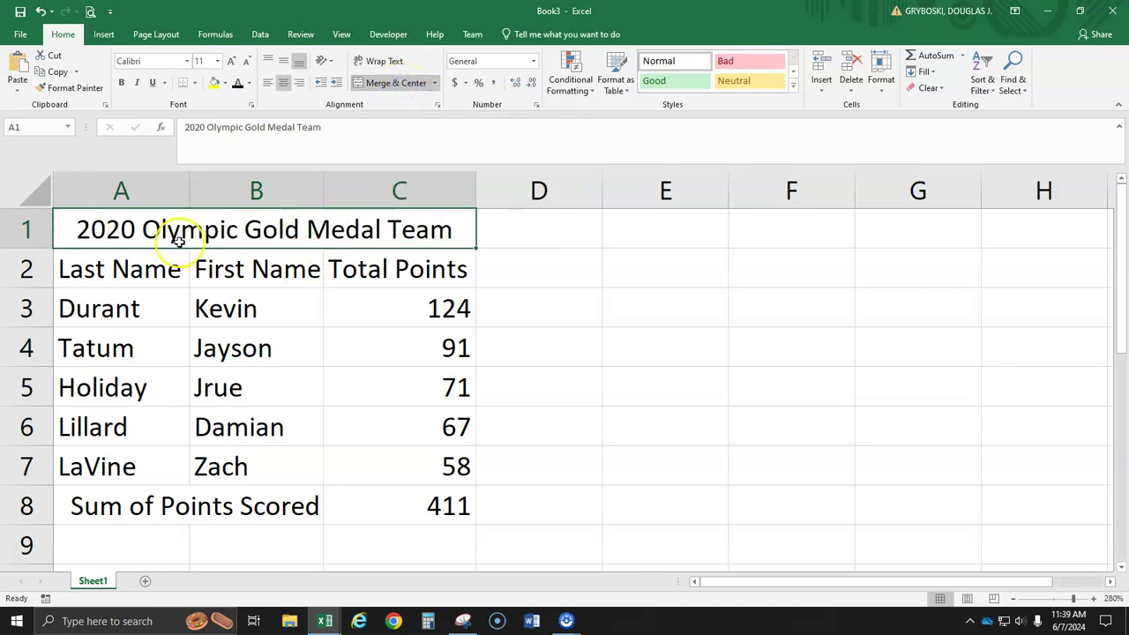
pyautogui.click(223, 265)
pyautogui.click(228, 229)
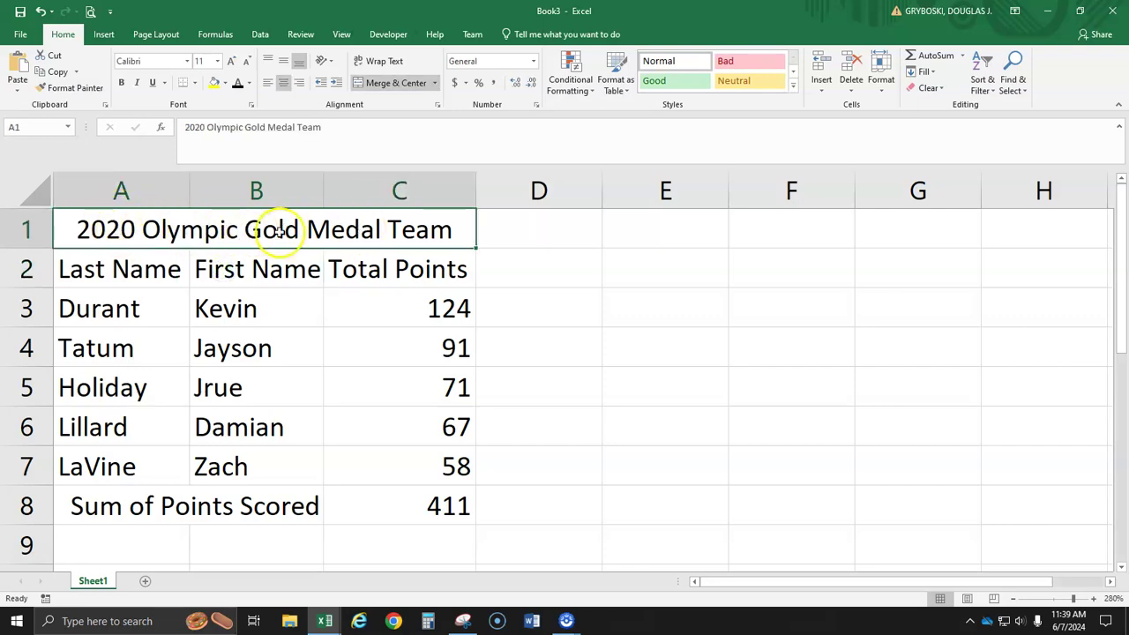
# Step: Give the title the Title cell style in 14-pt bold, and widen columns A–C
pyautogui.click(794, 95)
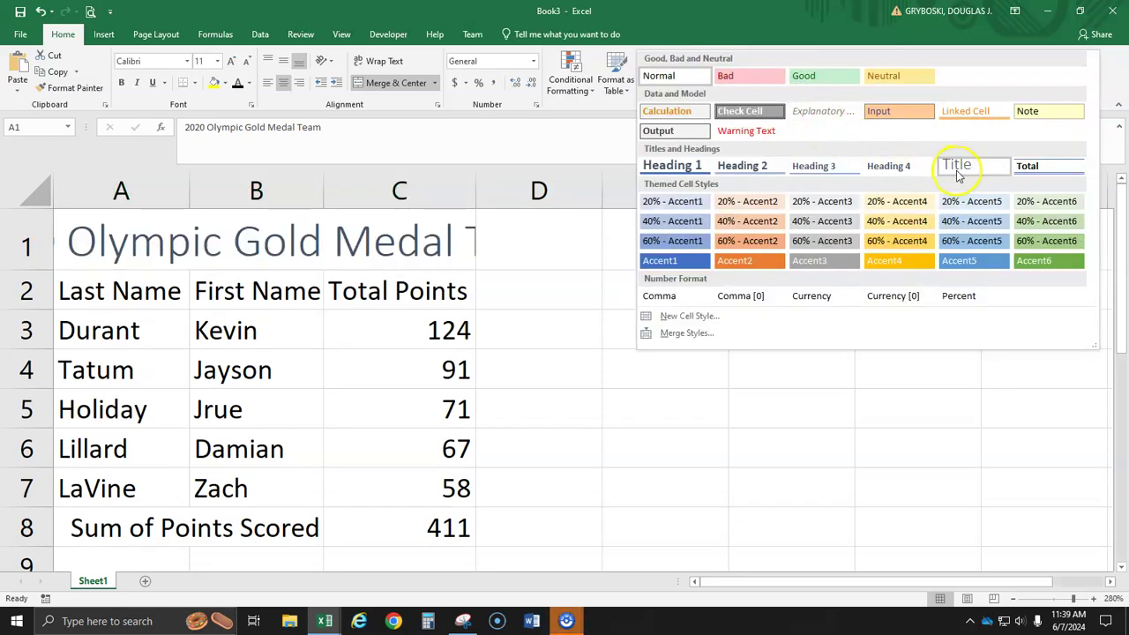
pyautogui.click(957, 174)
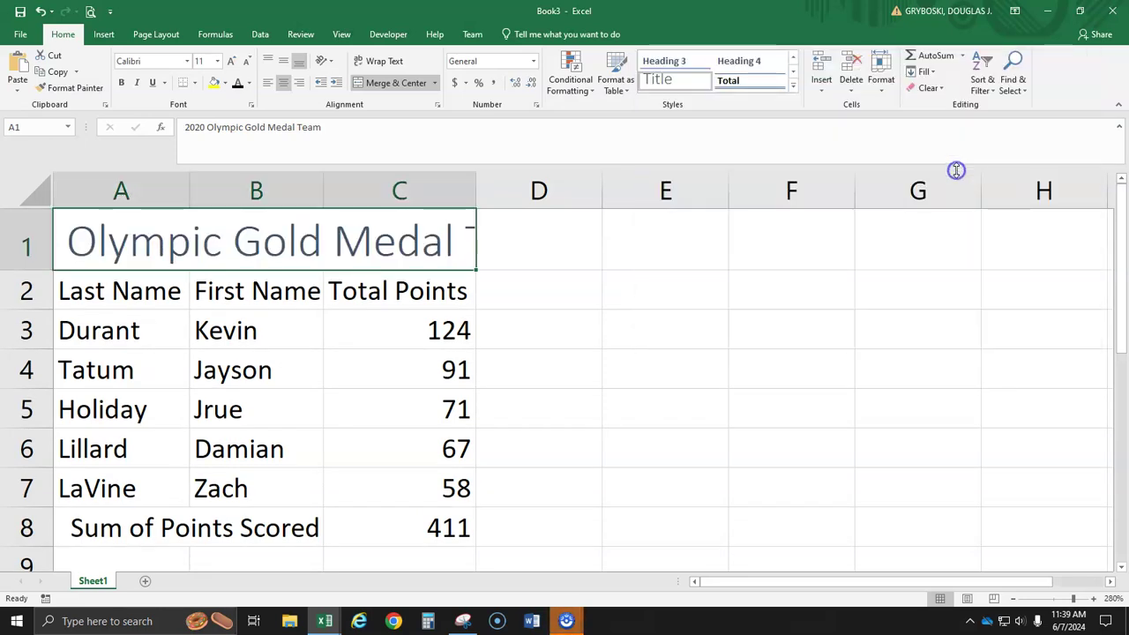
pyautogui.click(231, 63)
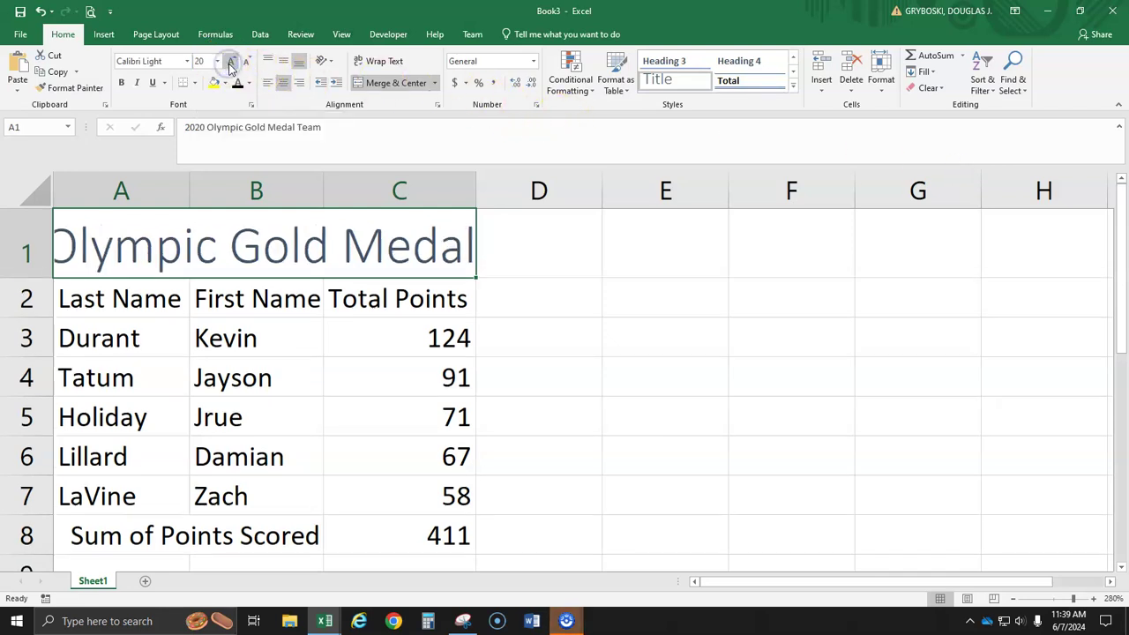
pyautogui.click(230, 63)
pyautogui.click(217, 60)
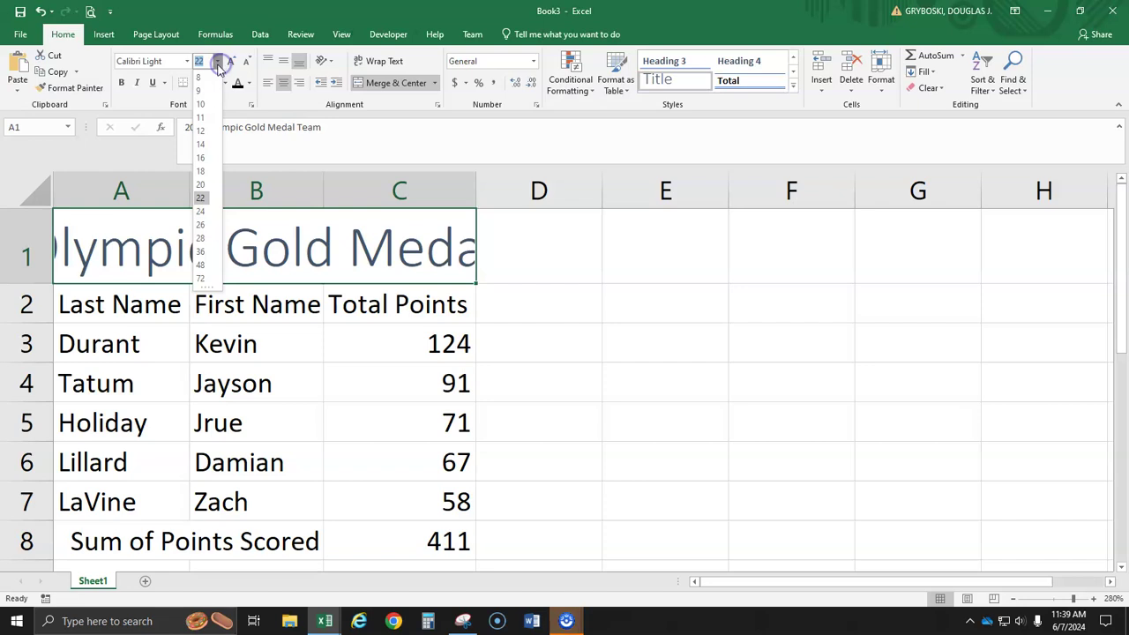
pyautogui.click(201, 145)
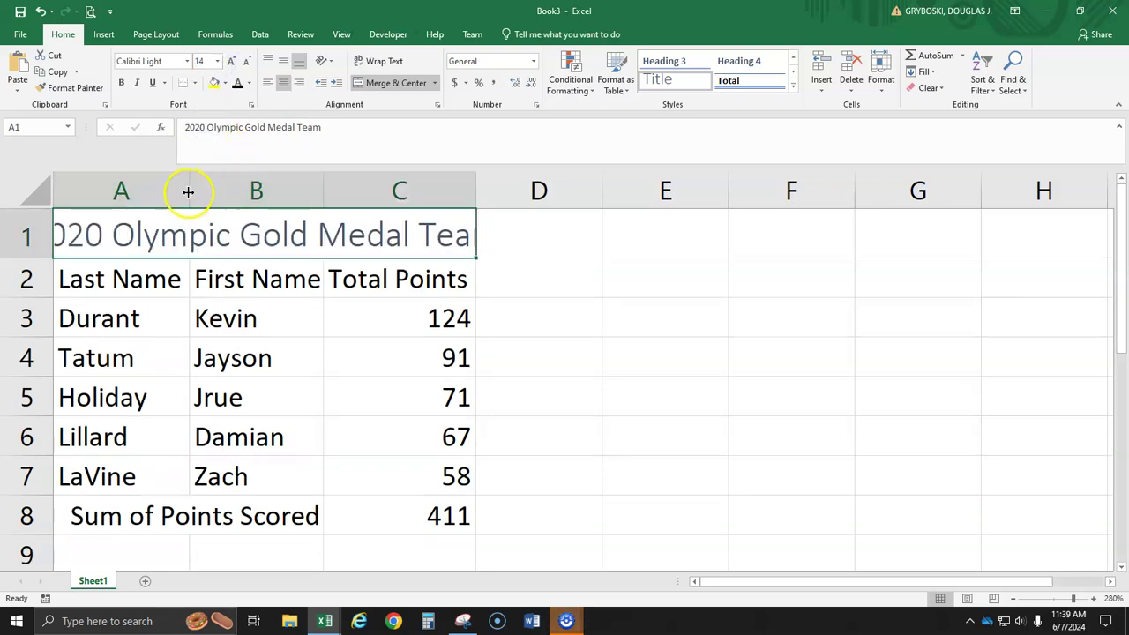
pyautogui.moveTo(188, 191); pyautogui.dragTo(232, 190)
pyautogui.moveTo(365, 190); pyautogui.dragTo(411, 191)
pyautogui.moveTo(562, 187); pyautogui.dragTo(591, 191)
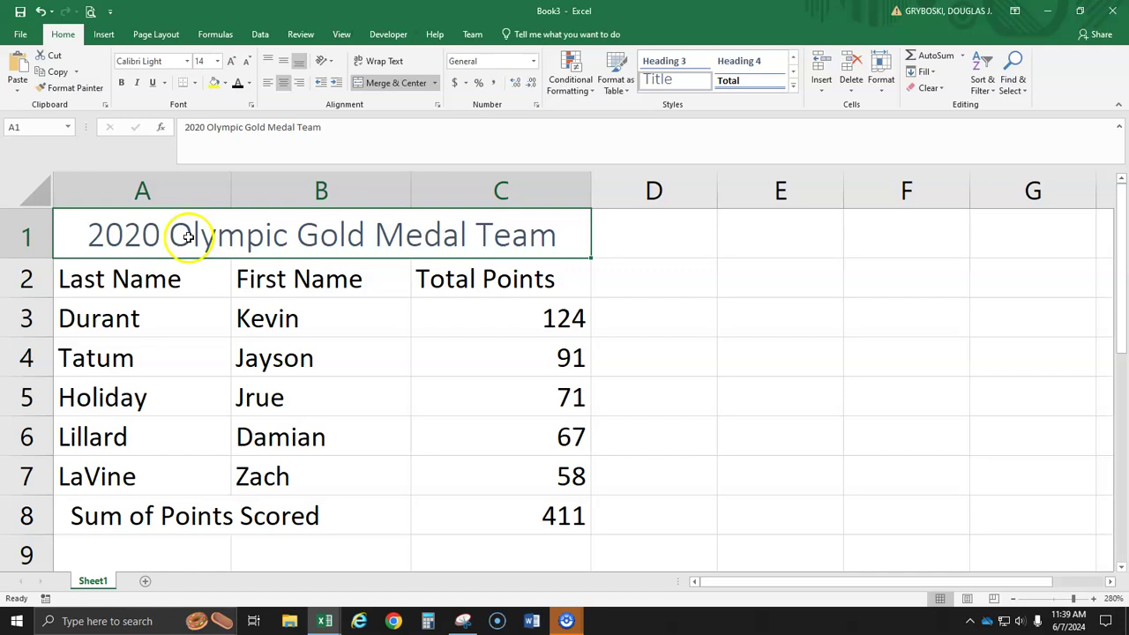
pyautogui.click(124, 85)
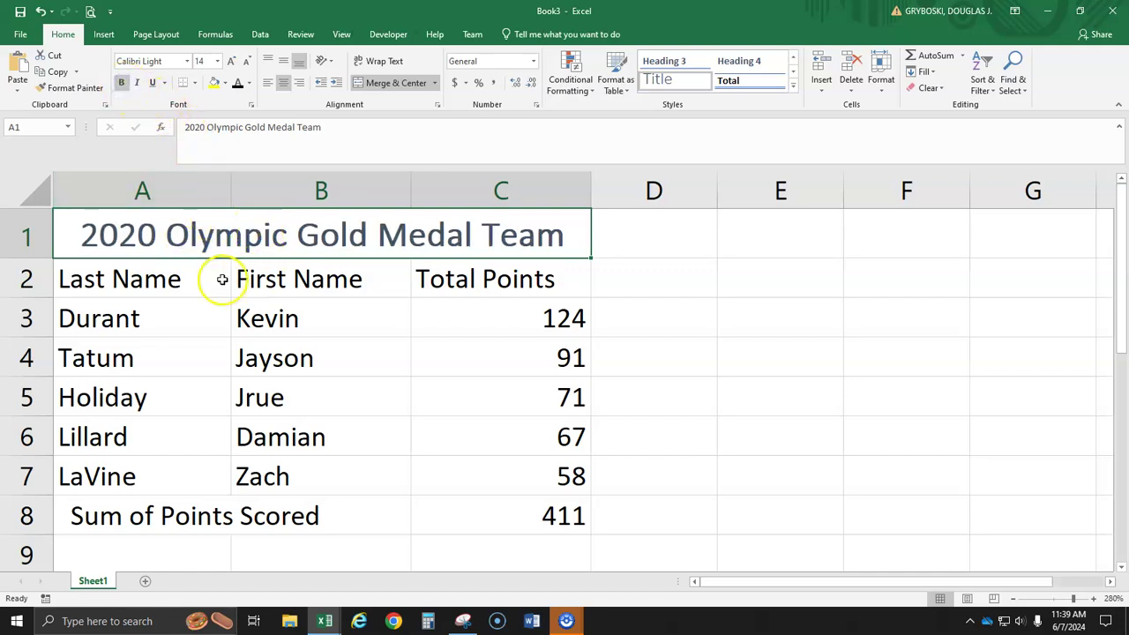
# Step: Style headers A2:C2 with 40% - Accent1 and totals row A8:C8 with 40% - Accent6
pyautogui.click(112, 279)
pyautogui.moveTo(112, 279); pyautogui.dragTo(499, 273)
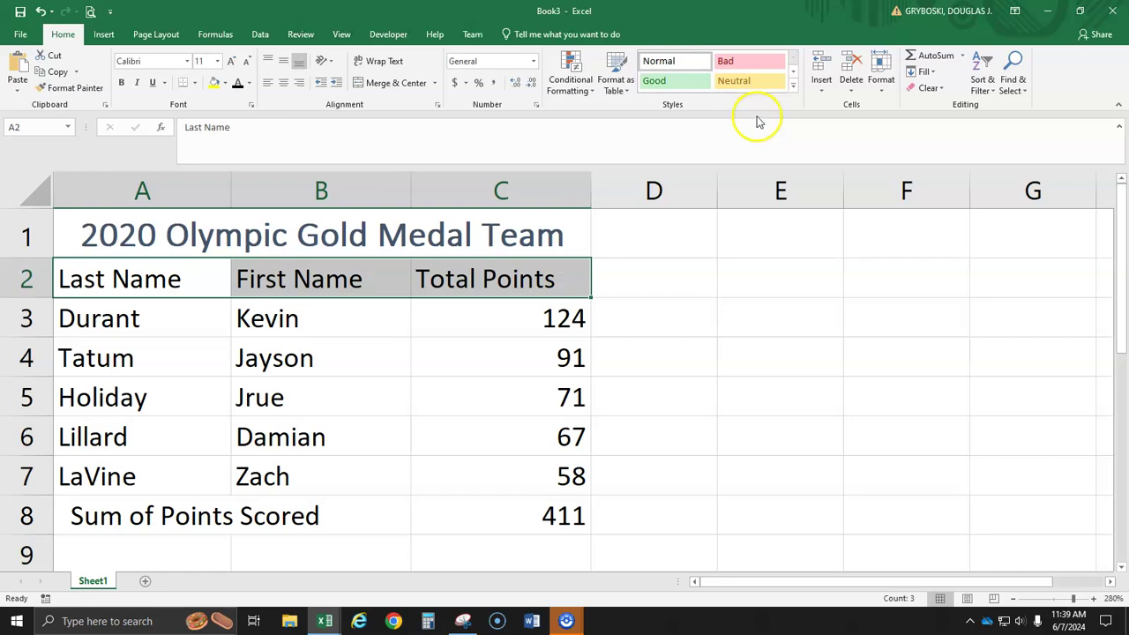
pyautogui.click(793, 87)
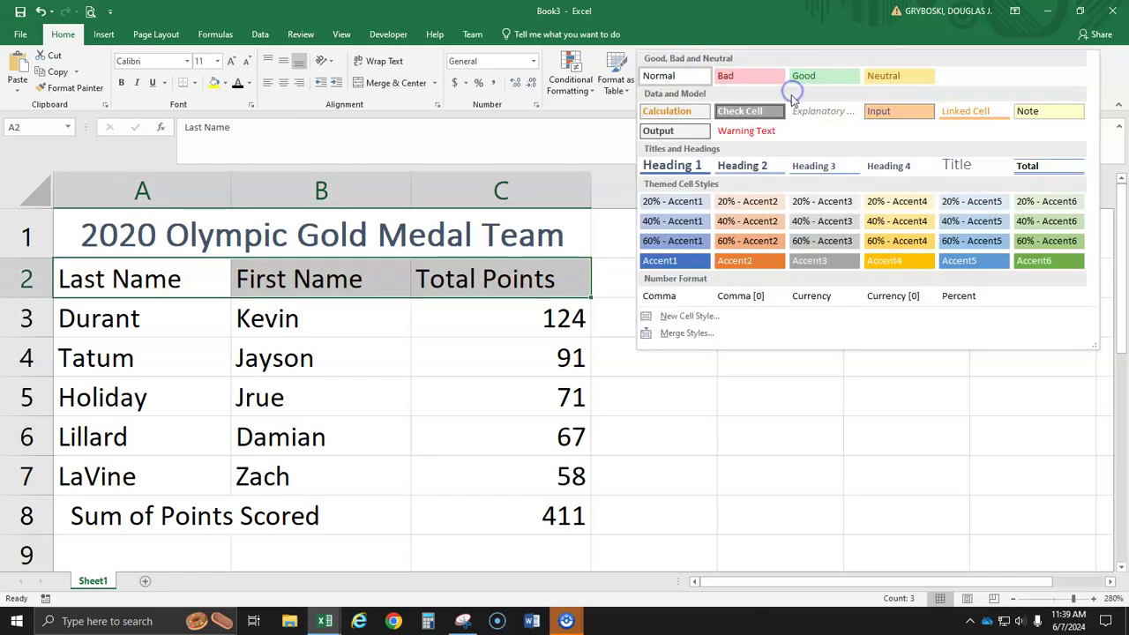
pyautogui.click(671, 222)
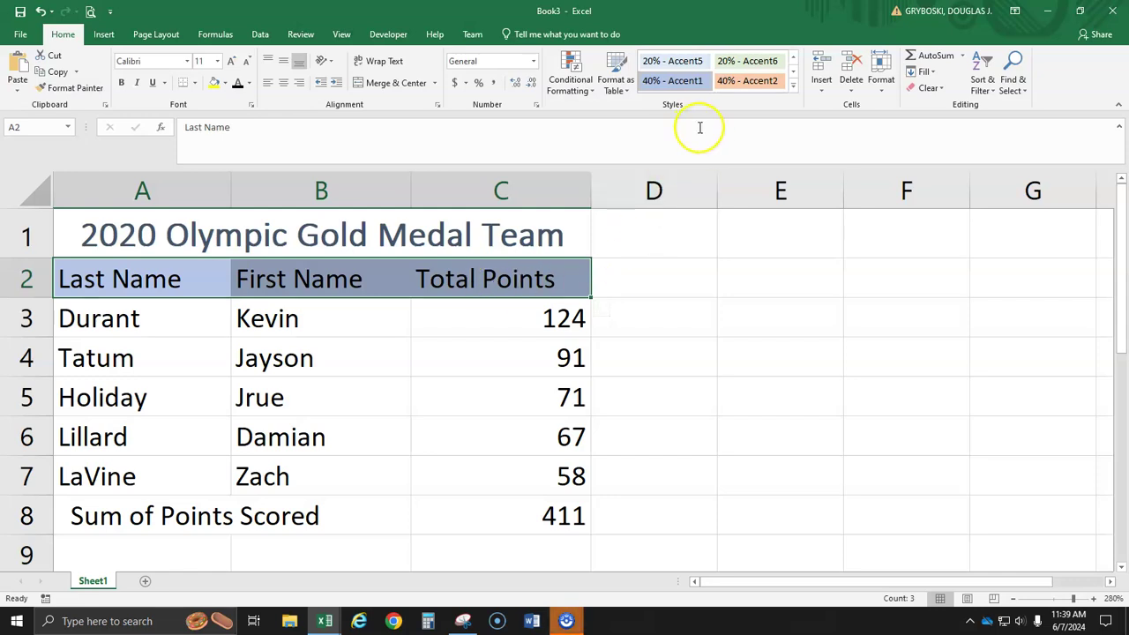
pyautogui.click(179, 271)
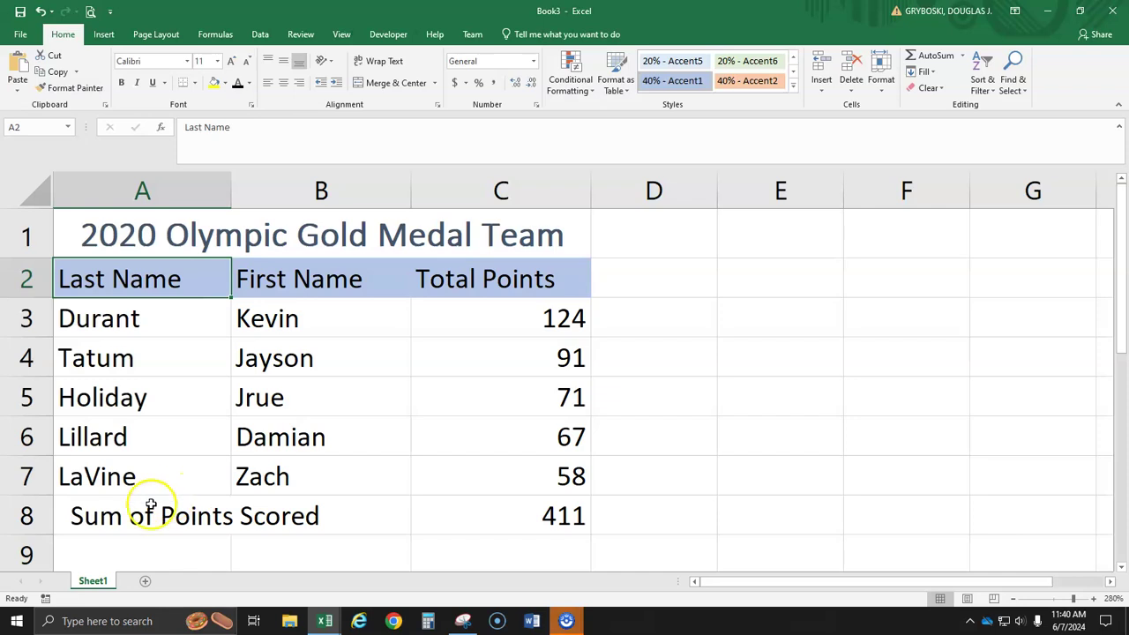
pyautogui.moveTo(93, 516); pyautogui.dragTo(496, 510)
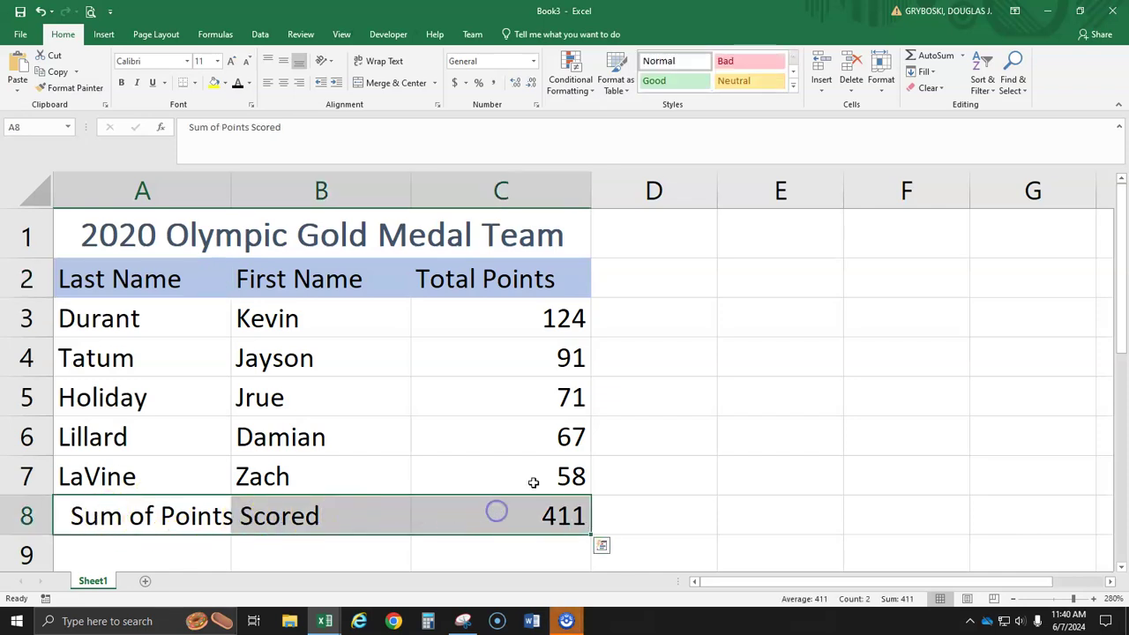
pyautogui.click(793, 87)
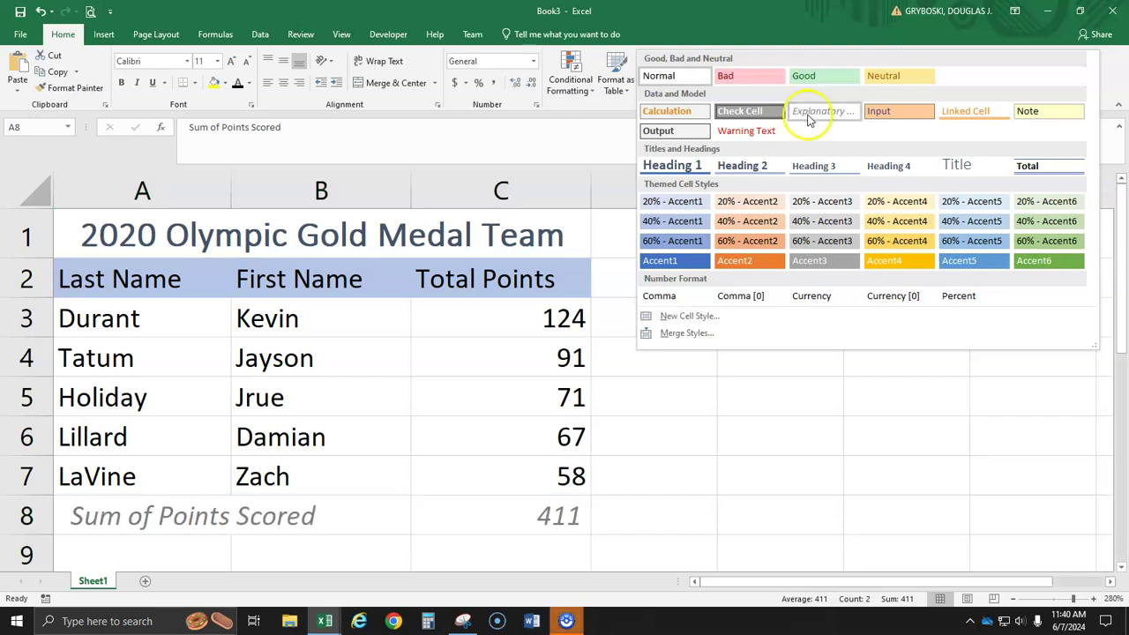
pyautogui.click(1048, 228)
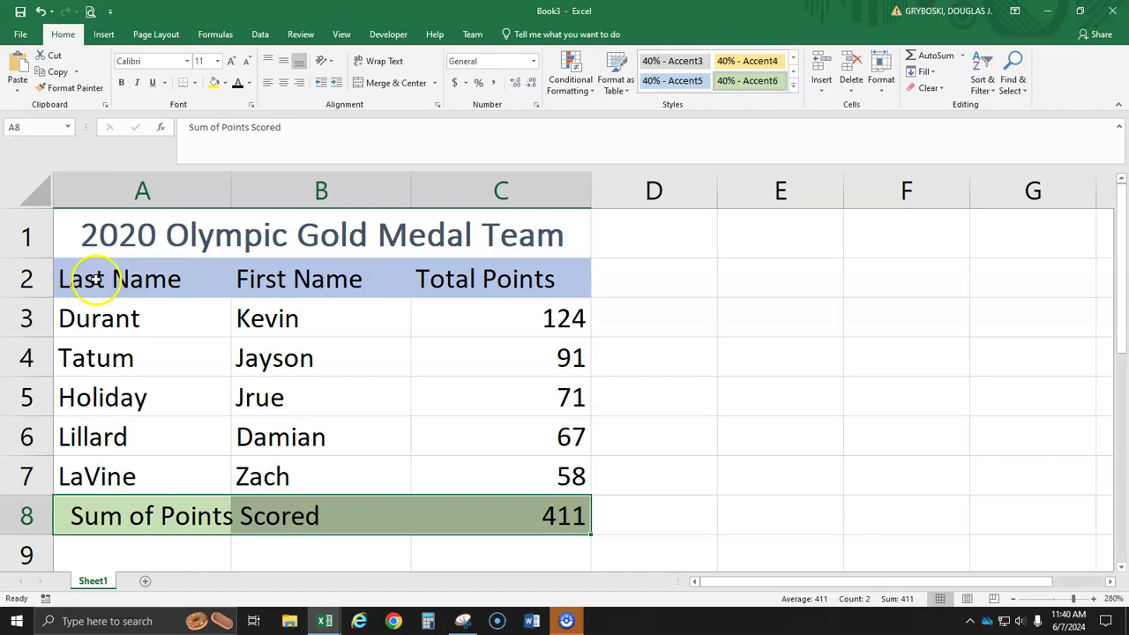
# Step: Apply All Borders to every cell in A2:C8
pyautogui.moveTo(95, 279); pyautogui.dragTo(503, 507)
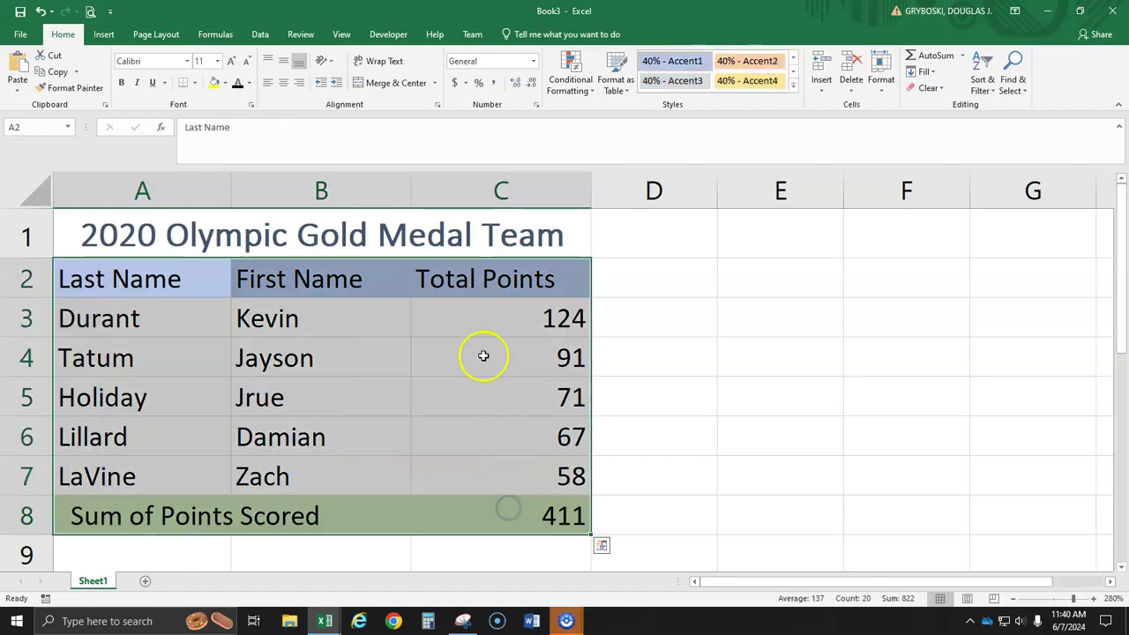
pyautogui.click(195, 83)
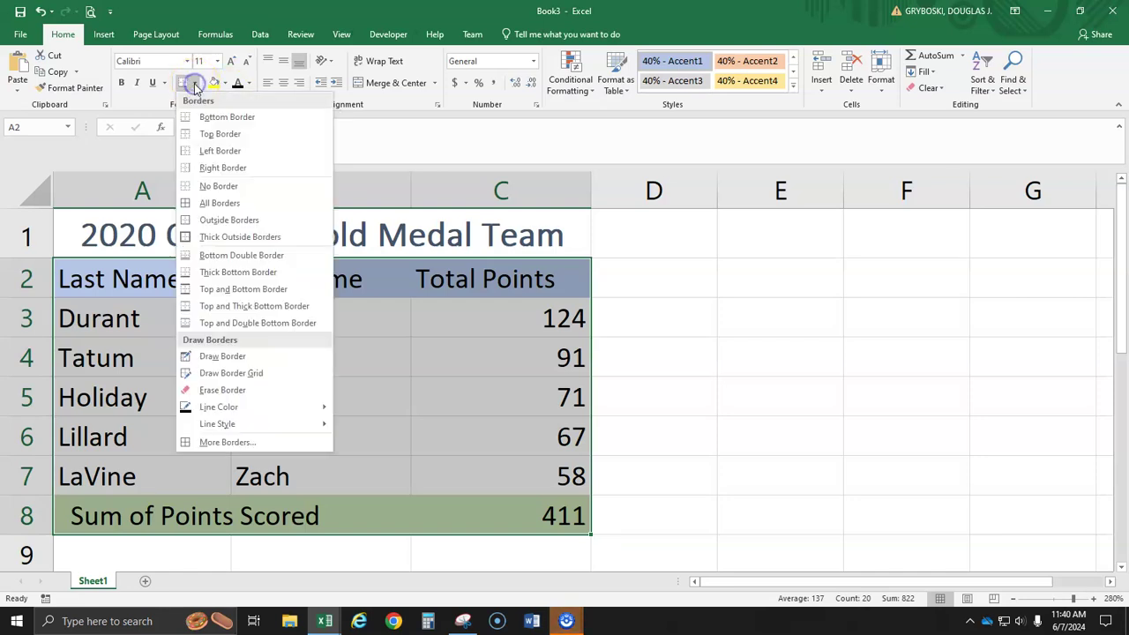
pyautogui.click(217, 203)
pyautogui.click(651, 398)
pyautogui.scroll(-1, 651, 411)
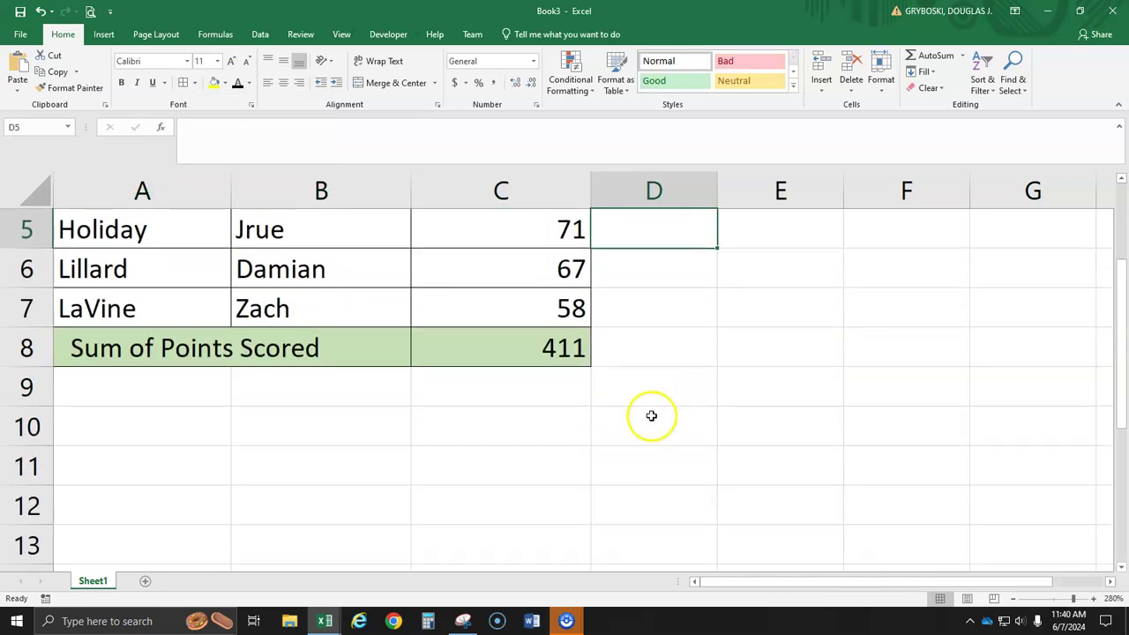
# Step: Select the players' first names and total points in B3:C7 as chart data
pyautogui.scroll(1, 651, 415)
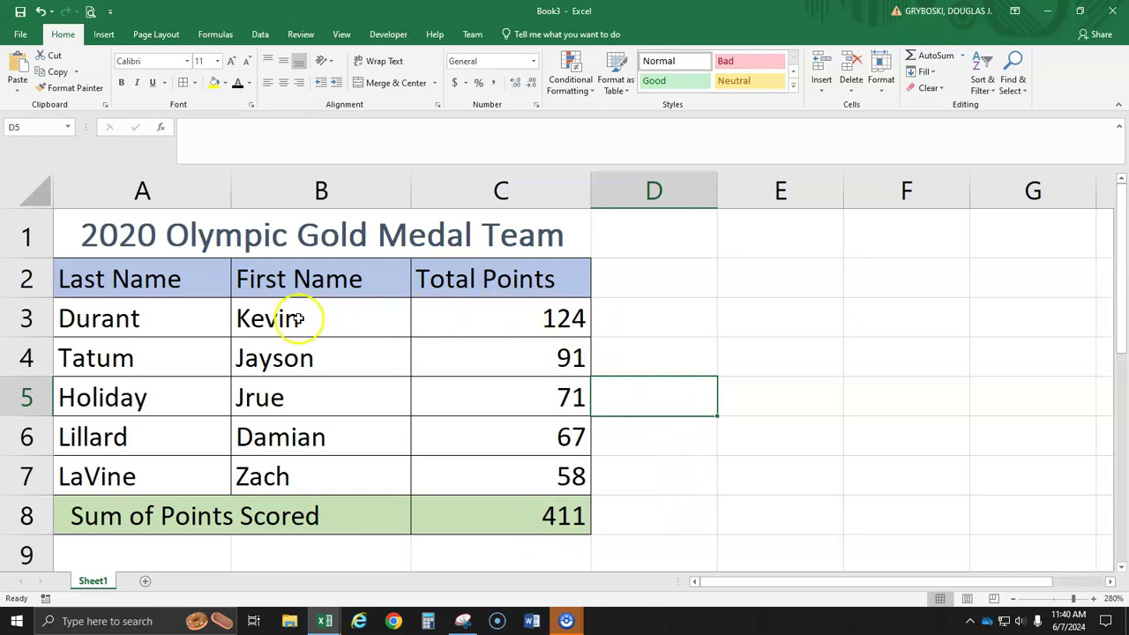
pyautogui.moveTo(284, 315); pyautogui.dragTo(297, 389)
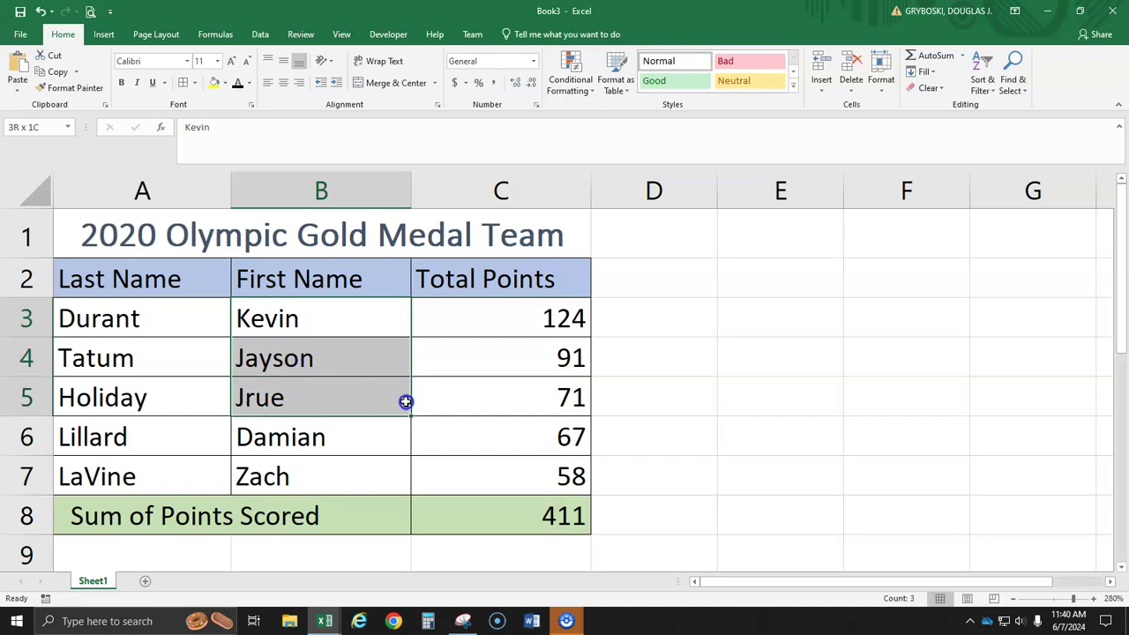
pyautogui.moveTo(406, 401); pyautogui.dragTo(508, 474)
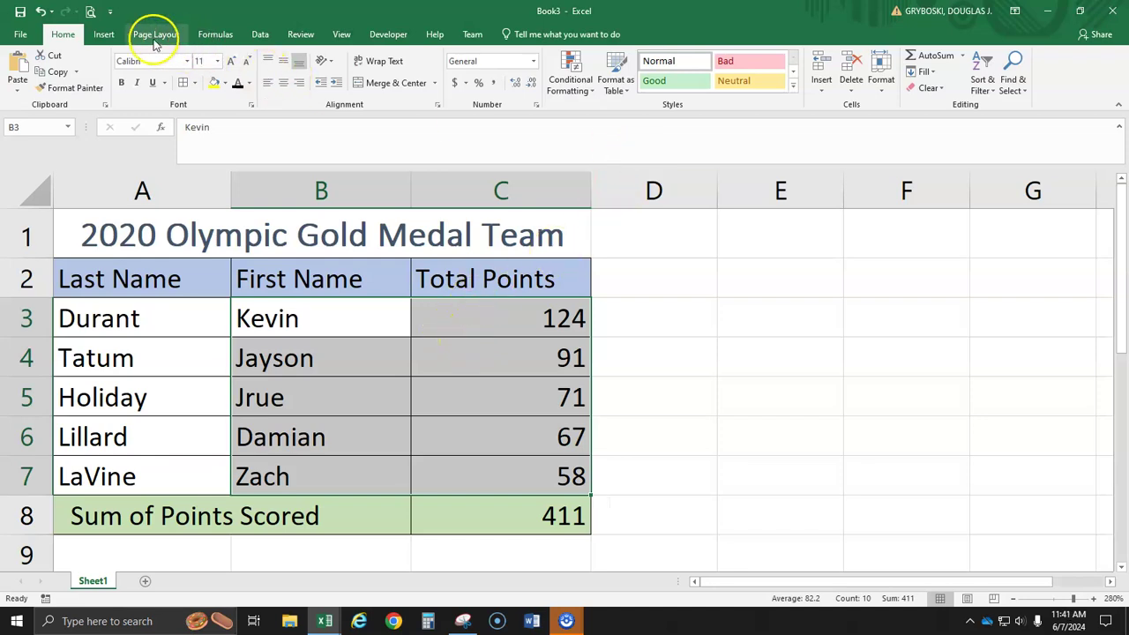
# Step: Insert a 3-D Pie chart of the five players' points
pyautogui.click(103, 34)
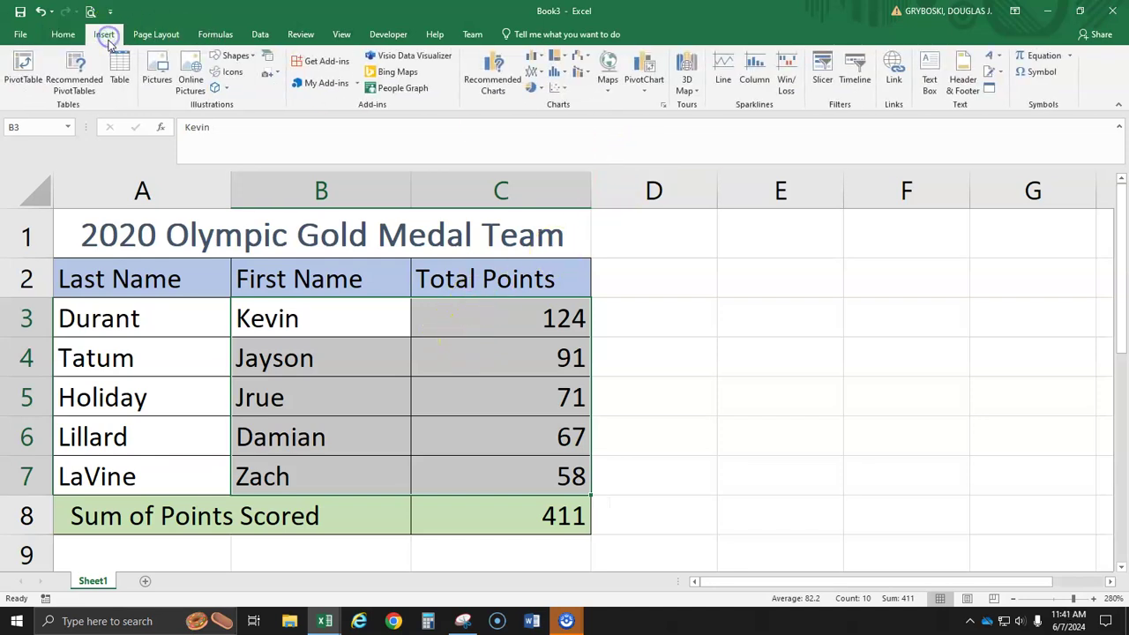
pyautogui.click(540, 89)
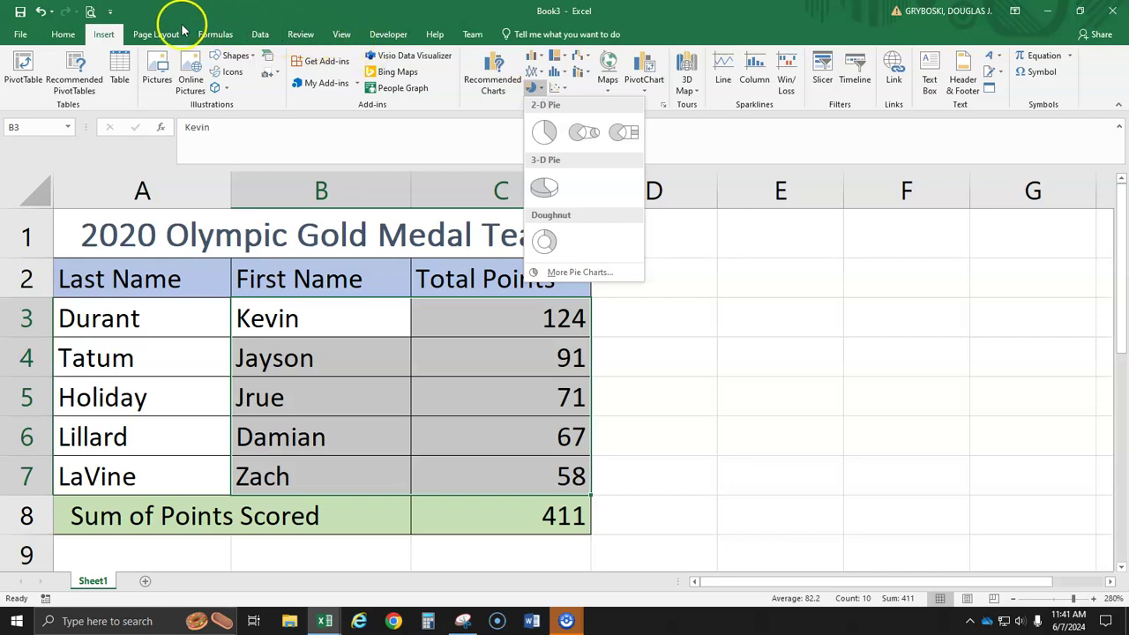
pyautogui.click(544, 190)
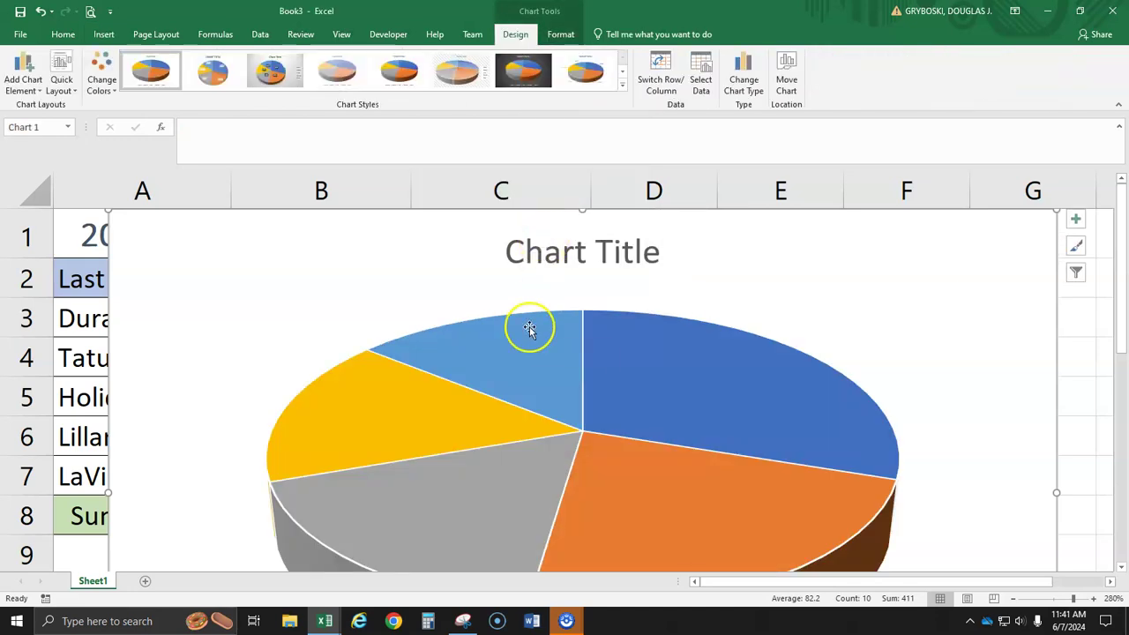
pyautogui.moveTo(529, 329)
pyautogui.keyDown('ctrl'); pyautogui.scroll(-2, 529, 329); pyautogui.keyUp('ctrl')
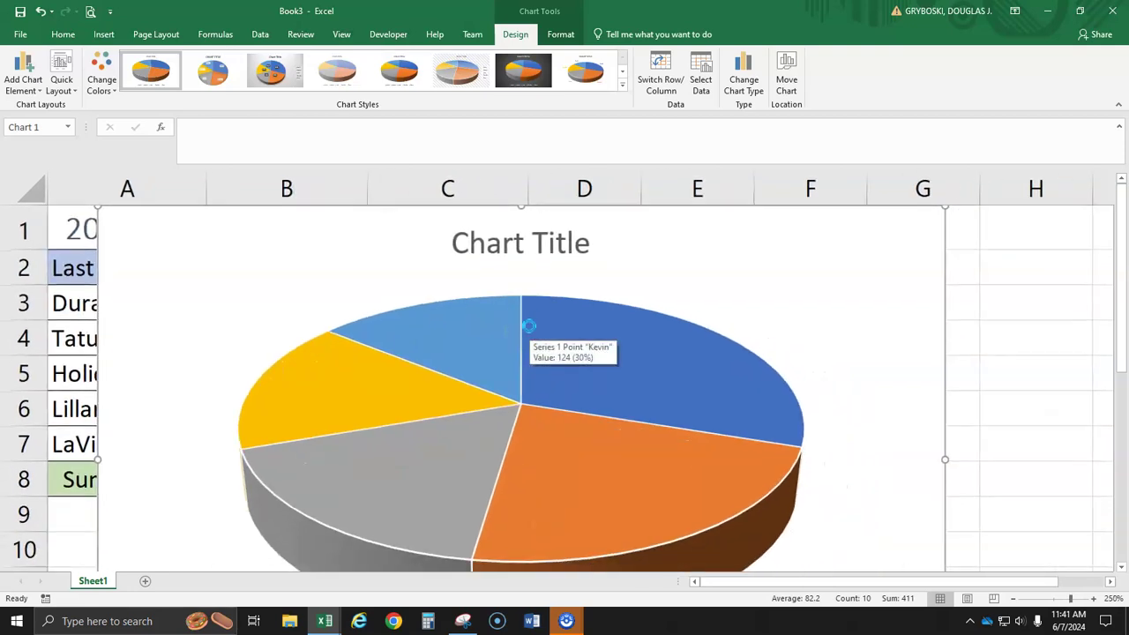
pyautogui.keyDown('ctrl'); pyautogui.scroll(-5, 529, 326); pyautogui.keyUp('ctrl')
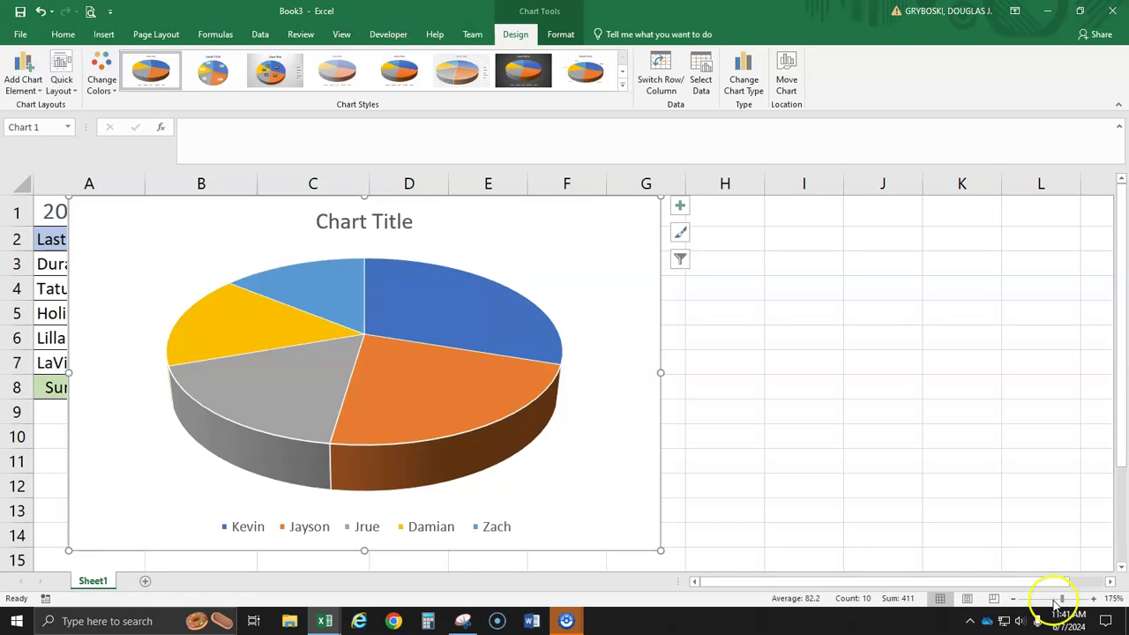
pyautogui.keyDown('ctrl'); pyautogui.scroll(-3, 398, 336); pyautogui.keyUp('ctrl')
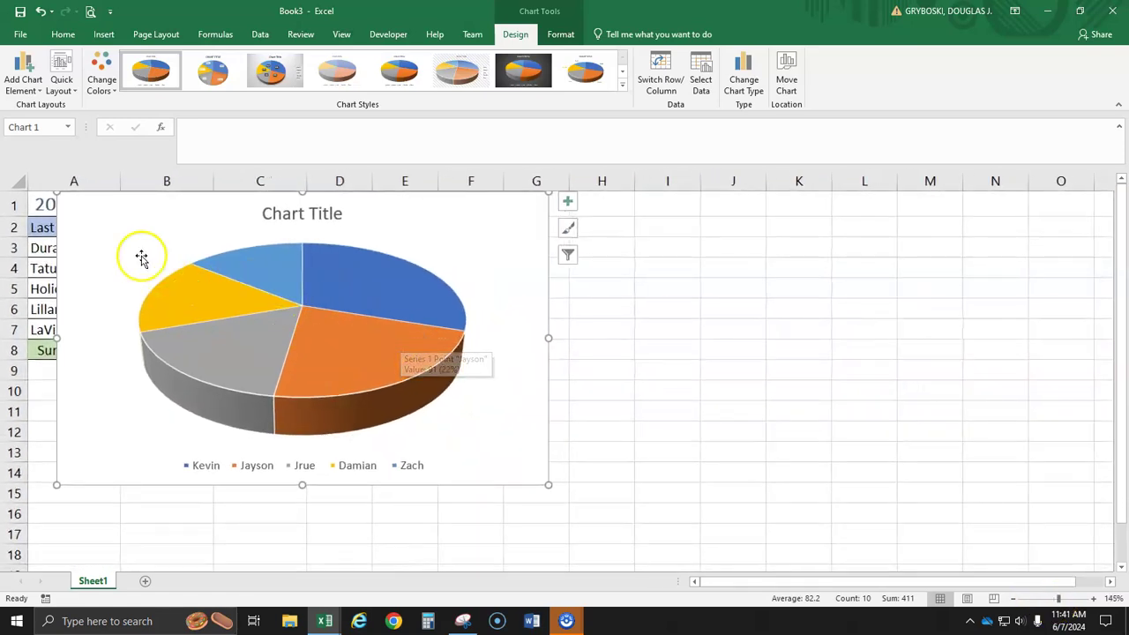
# Step: Move the pie chart to the right of columns A–C so the table stays fully visible
pyautogui.moveTo(103, 235); pyautogui.dragTo(359, 239)
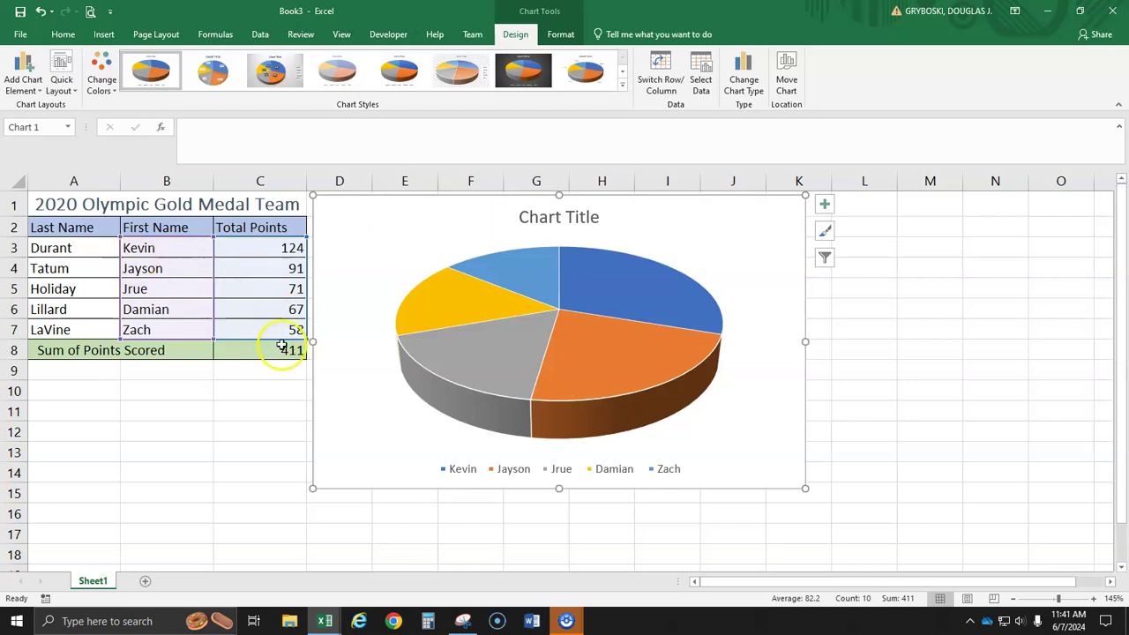
pyautogui.scroll(1, 268, 403)
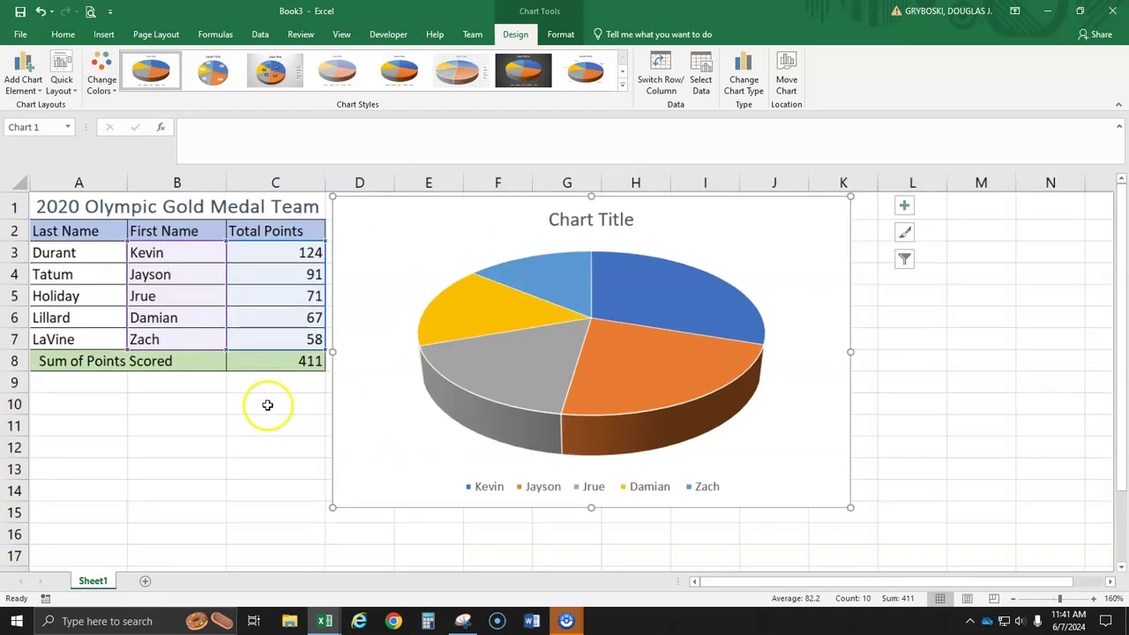
pyautogui.scroll(1, 314, 426)
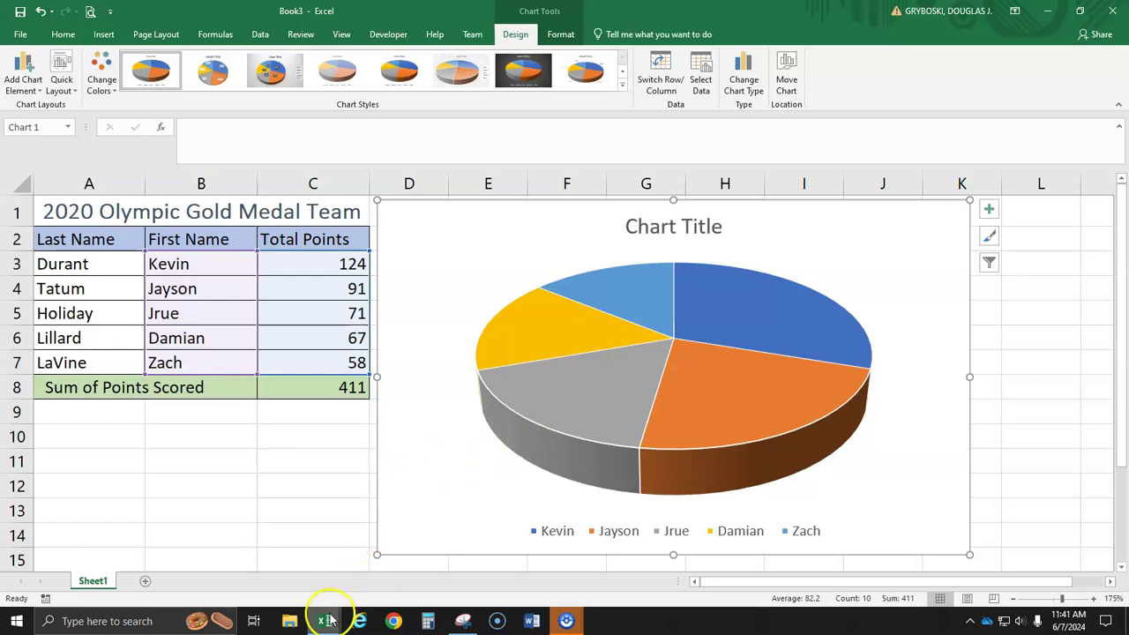
# Step: Copy the 'Percentage of Totals Points' title text from the finished answer workbook's chart
pyautogui.moveTo(325, 617)
pyautogui.click(272, 582)
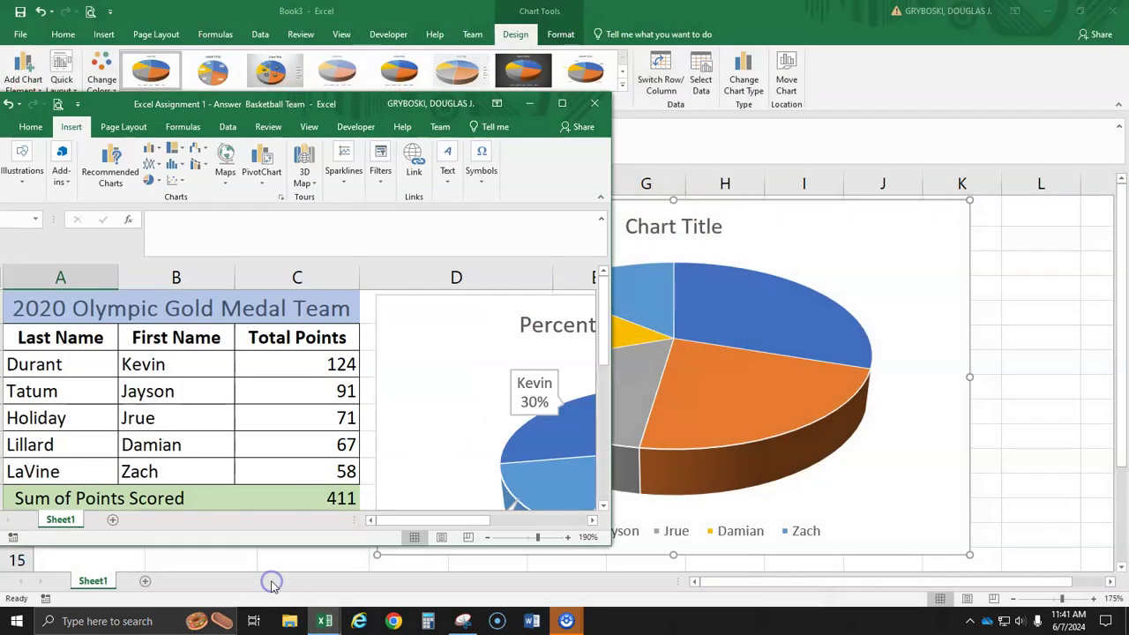
pyautogui.click(562, 105)
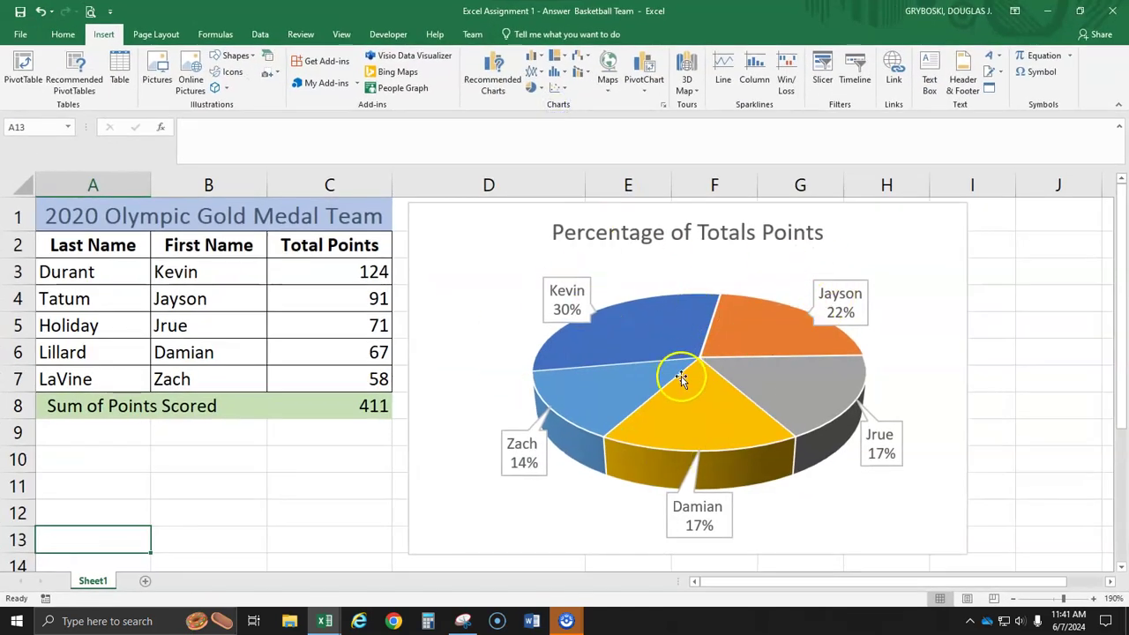
pyautogui.click(649, 229)
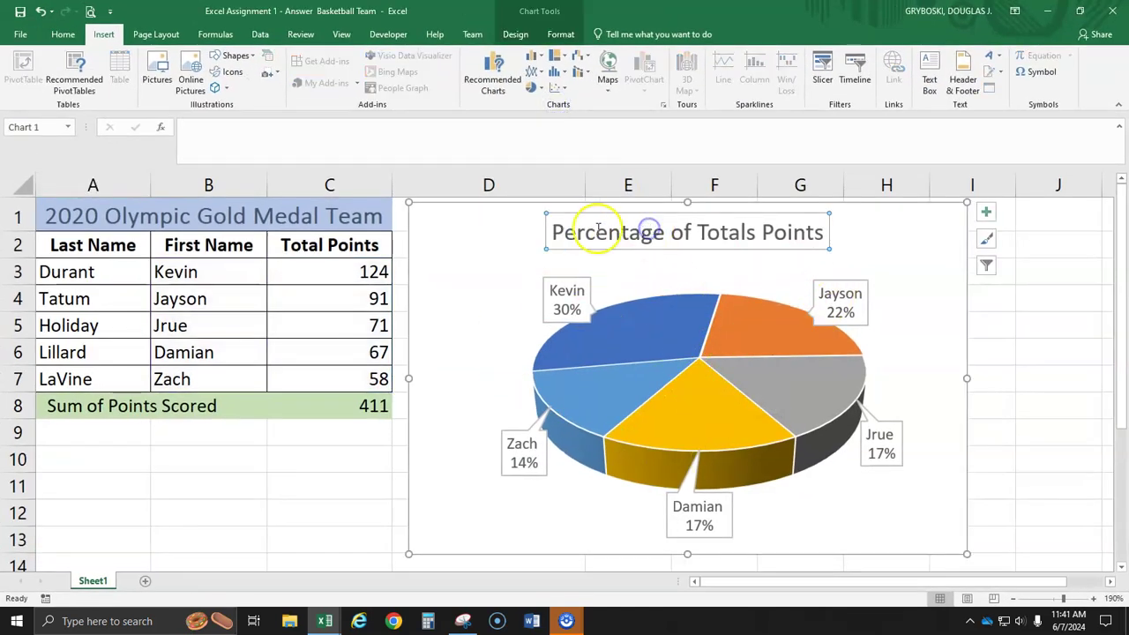
pyautogui.moveTo(554, 232); pyautogui.dragTo(814, 235)
pyautogui.hotkey('ctrl', 'c')
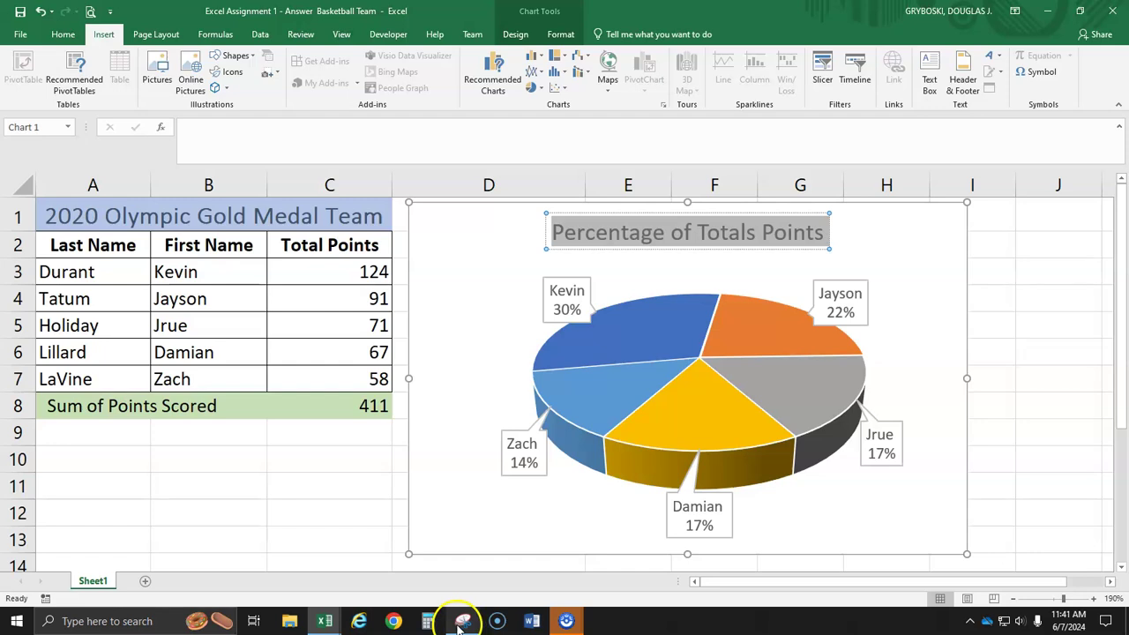
# Step: Replace Book3's placeholder Chart Title with 'Percentage of Totals Points'
pyautogui.moveTo(325, 621)
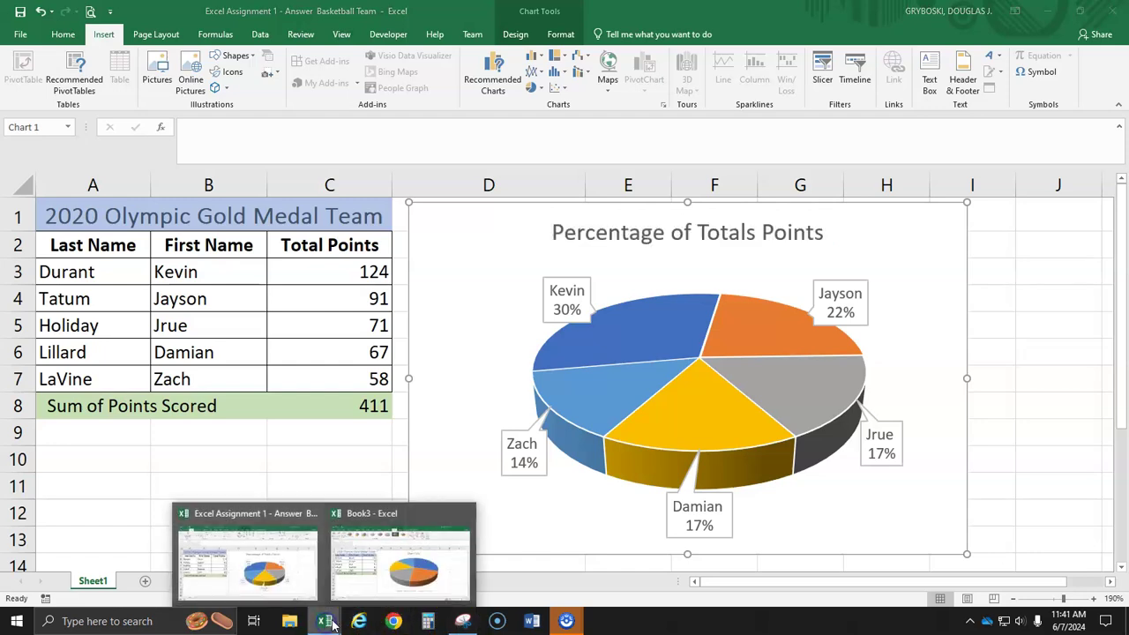
pyautogui.click(413, 580)
pyautogui.doubleClick(659, 226)
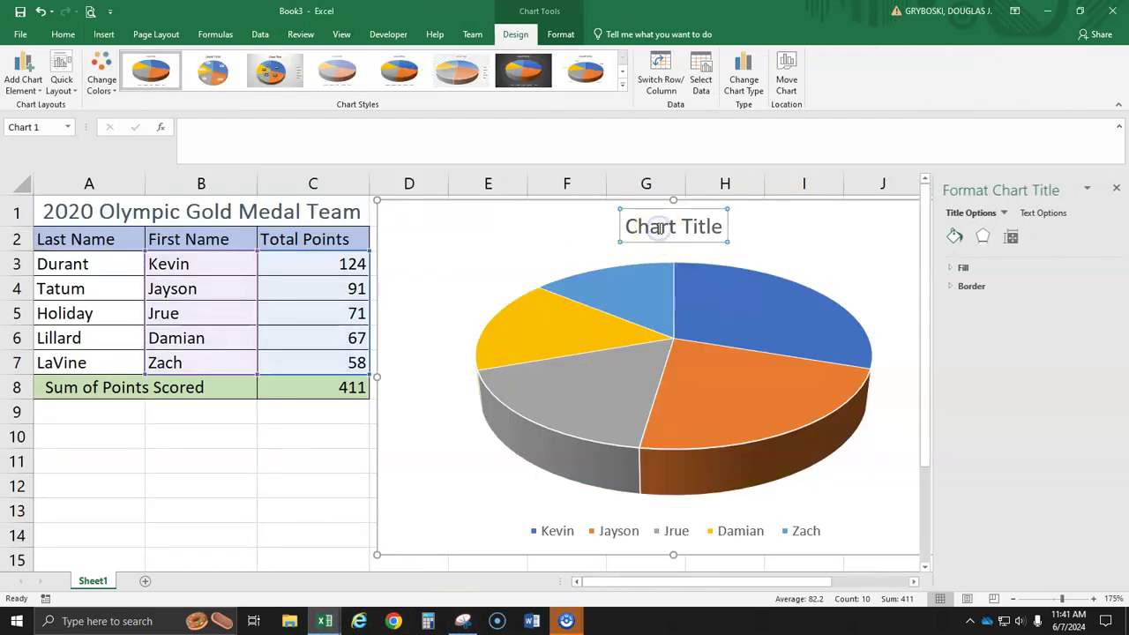
pyautogui.moveTo(632, 226); pyautogui.dragTo(722, 232)
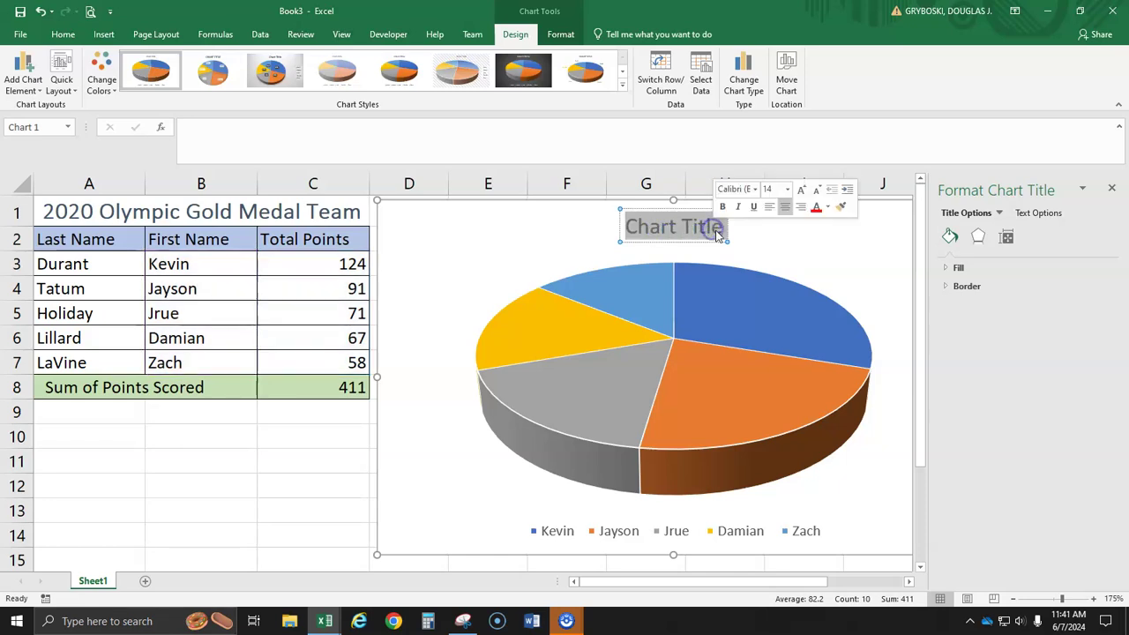
pyautogui.hotkey('ctrl', 'v')
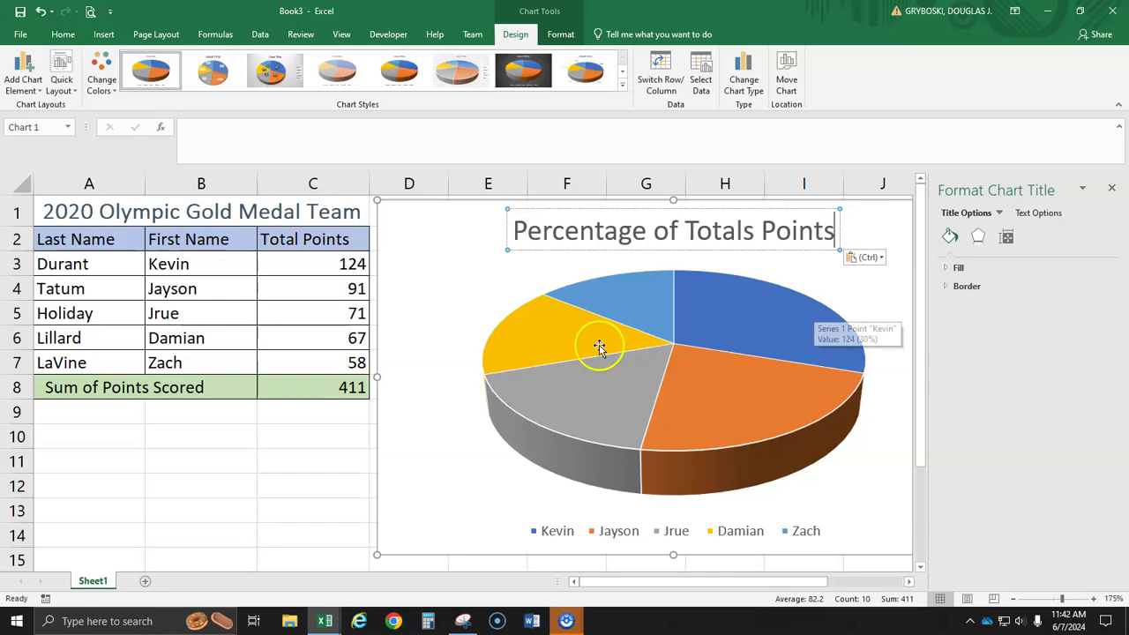
pyautogui.moveTo(517, 403)
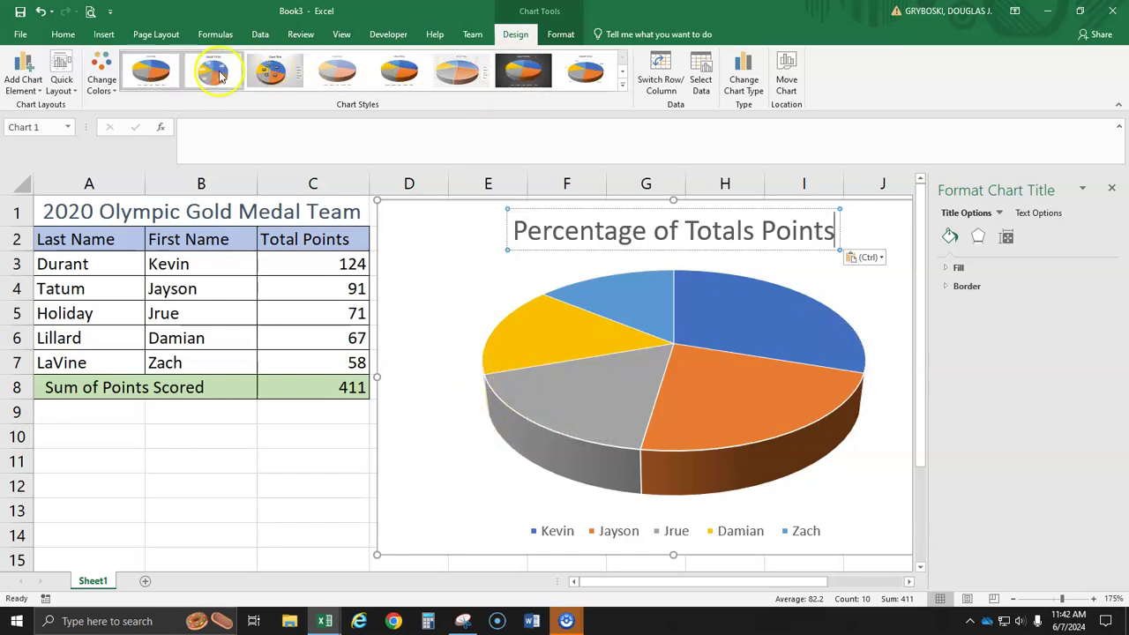
# Step: Preview several chart styles, then apply Style 7 with its dark background and slice percentages
pyautogui.click(623, 88)
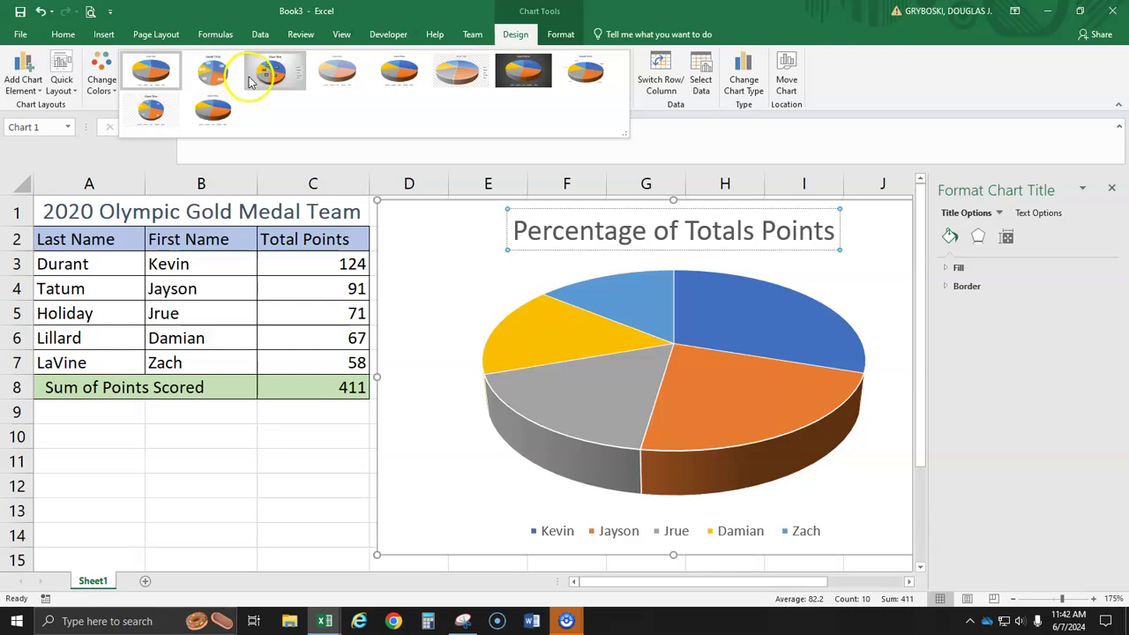
pyautogui.click(280, 82)
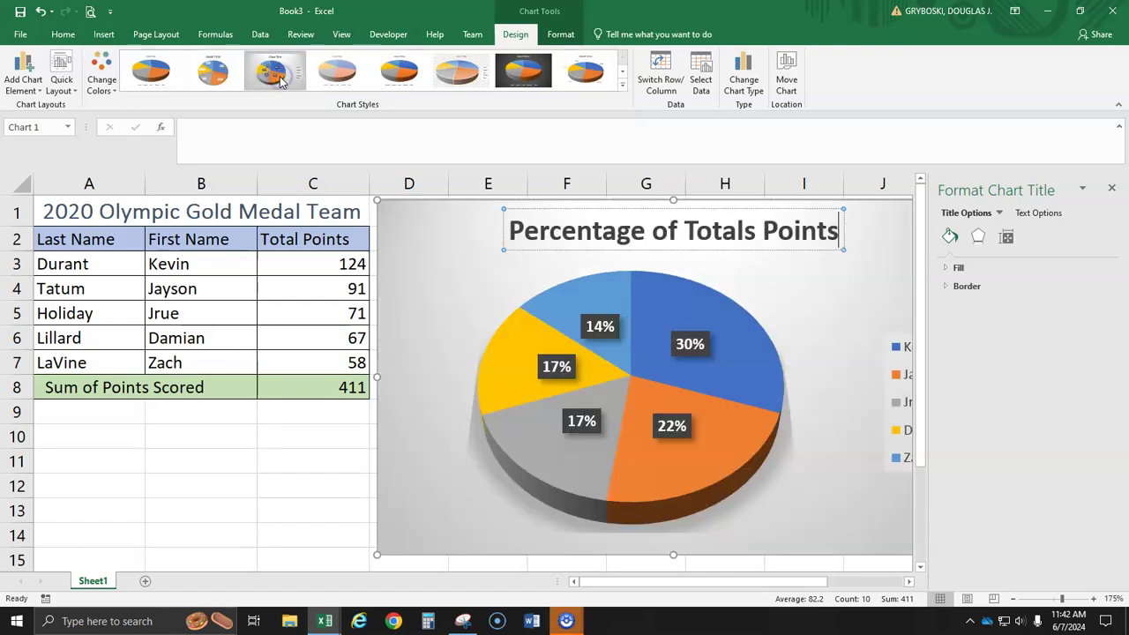
pyautogui.click(336, 78)
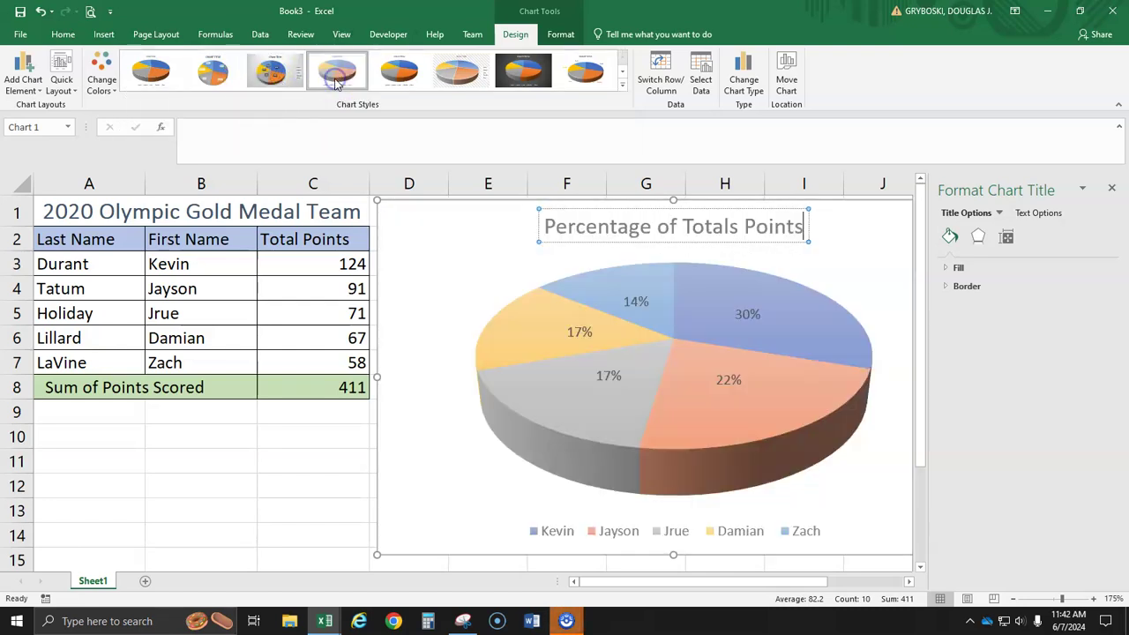
pyautogui.click(453, 83)
pyautogui.click(520, 78)
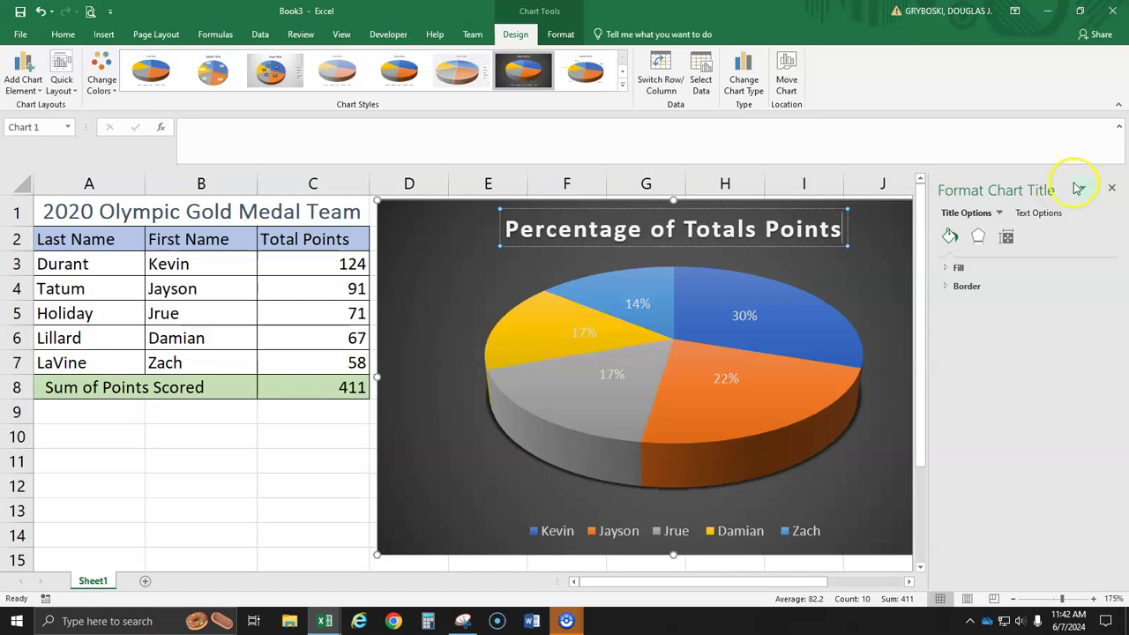
# Step: Close the Format Chart Title pane and select the whole chart
pyautogui.click(1113, 189)
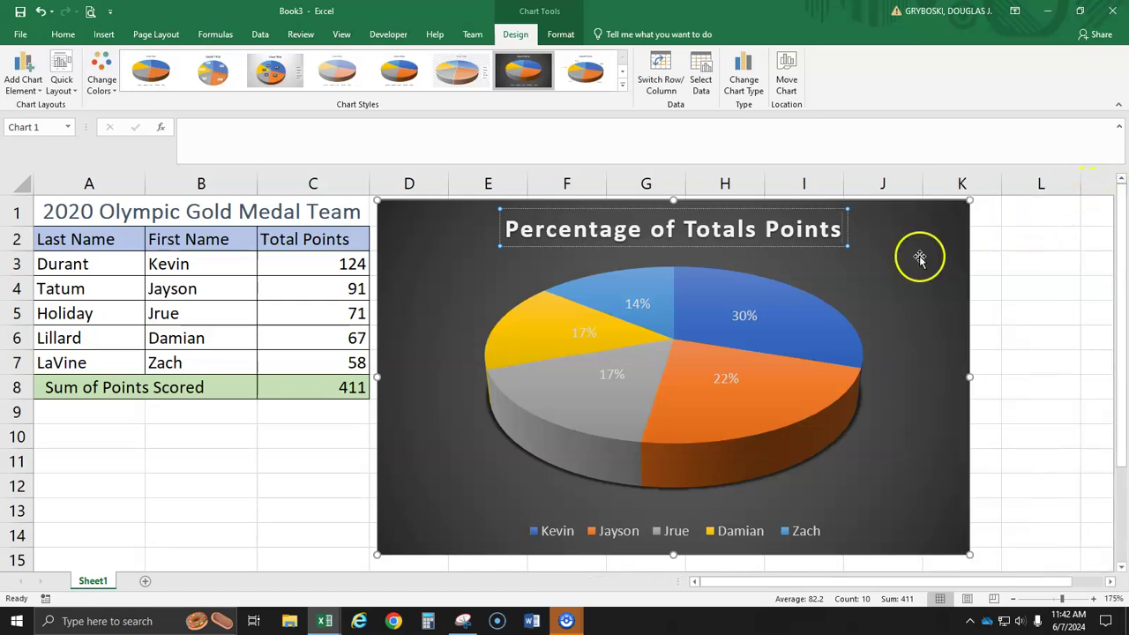
pyautogui.scroll(-2, 872, 265)
pyautogui.scroll(2, 871, 267)
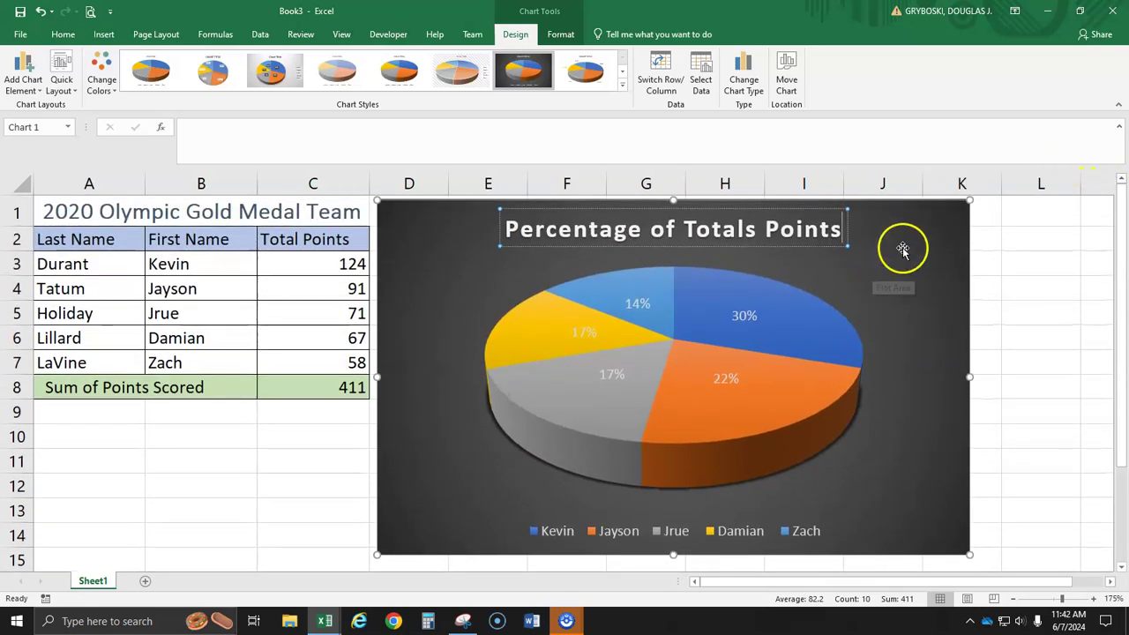
pyautogui.click(900, 247)
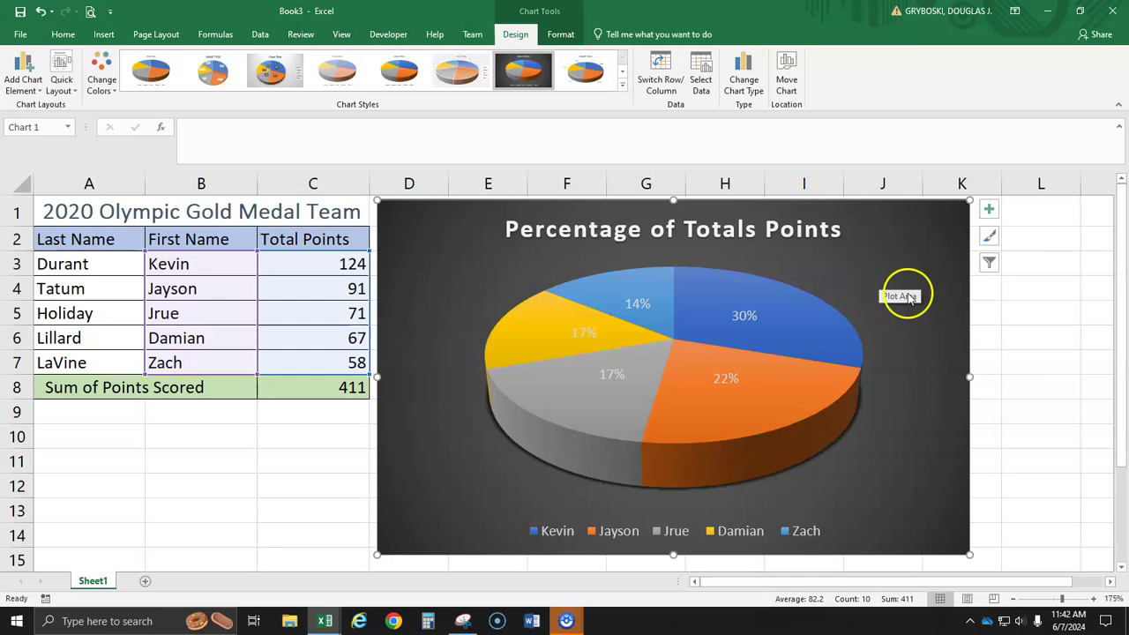
# Step: Test styles from the chart's Chart Styles button and settle on the plain Style 1
pyautogui.click(989, 262)
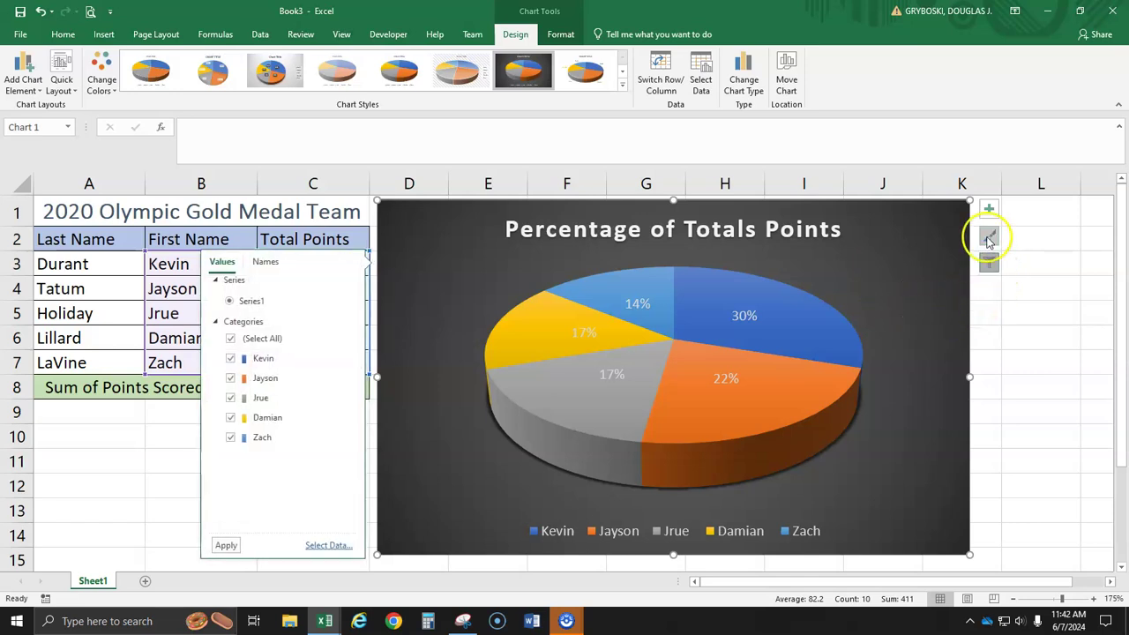
pyautogui.click(989, 238)
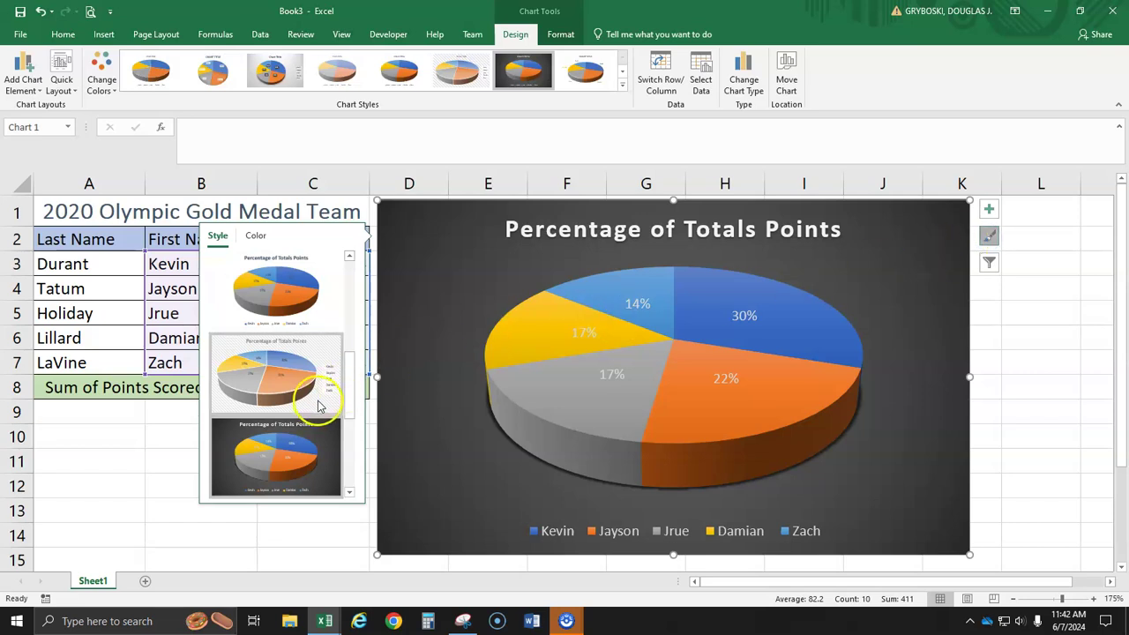
pyautogui.moveTo(347, 401); pyautogui.dragTo(350, 323)
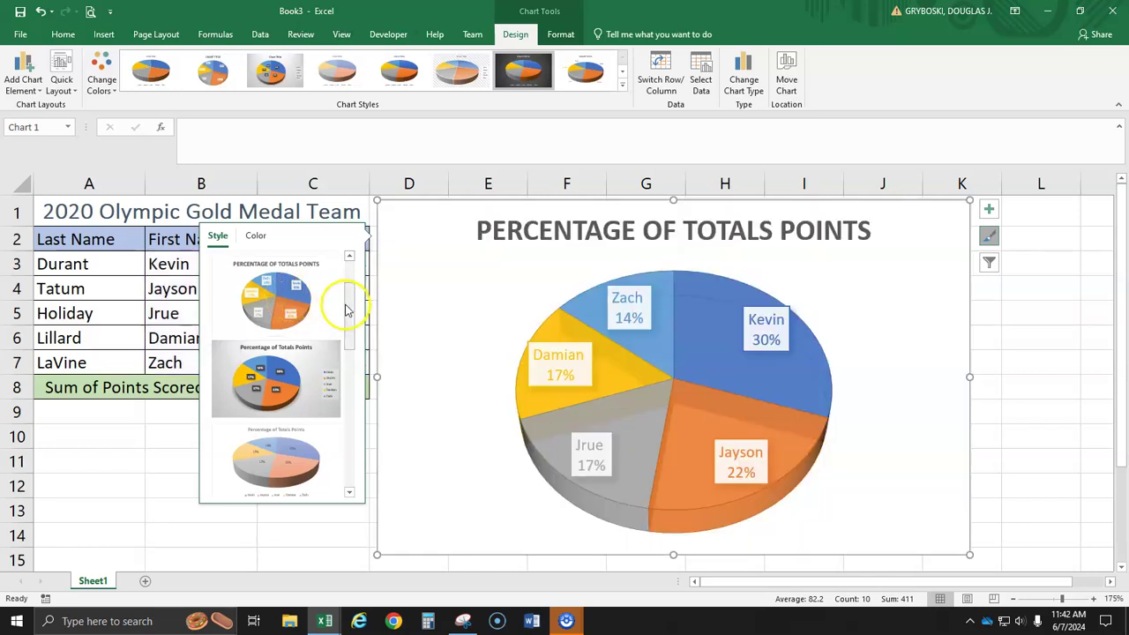
pyautogui.moveTo(347, 312); pyautogui.dragTo(346, 315)
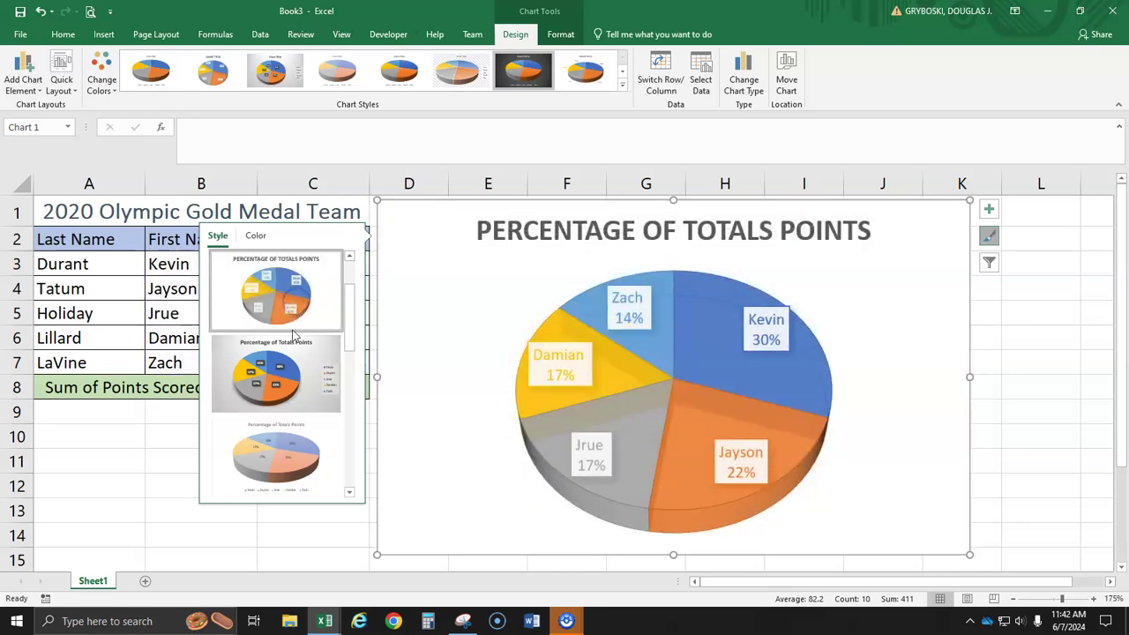
pyautogui.click(294, 379)
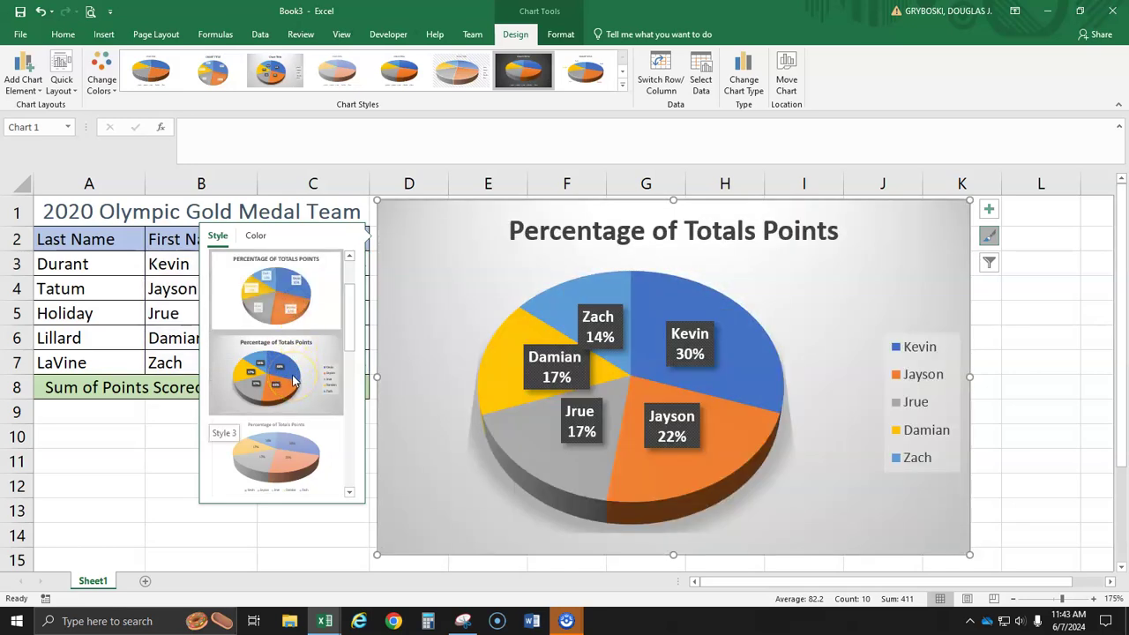
pyautogui.click(300, 299)
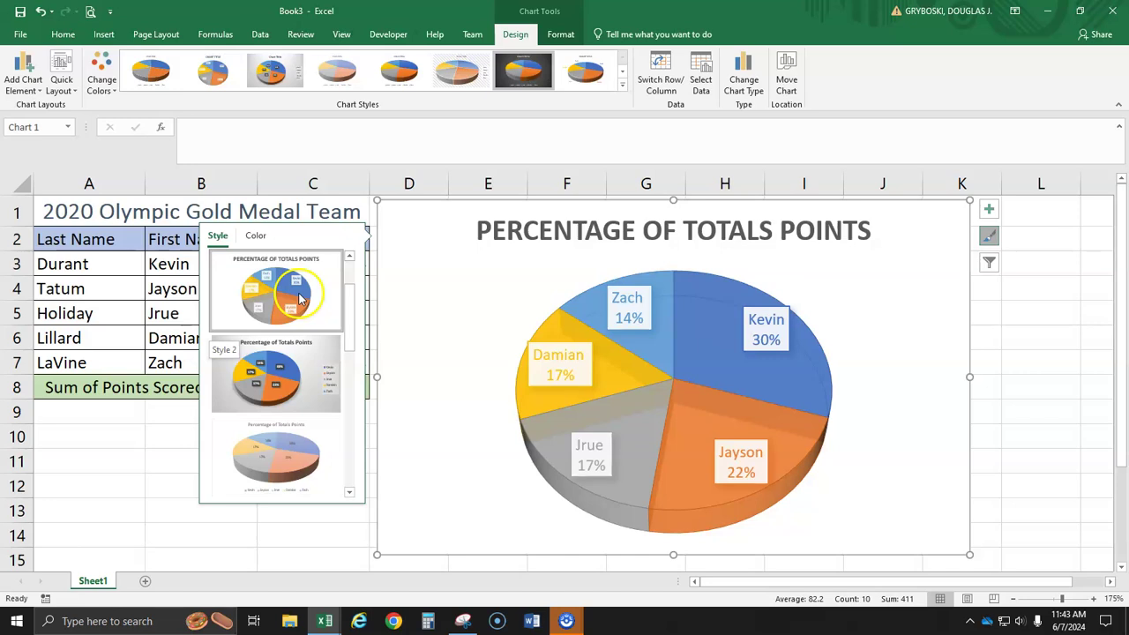
pyautogui.click(294, 448)
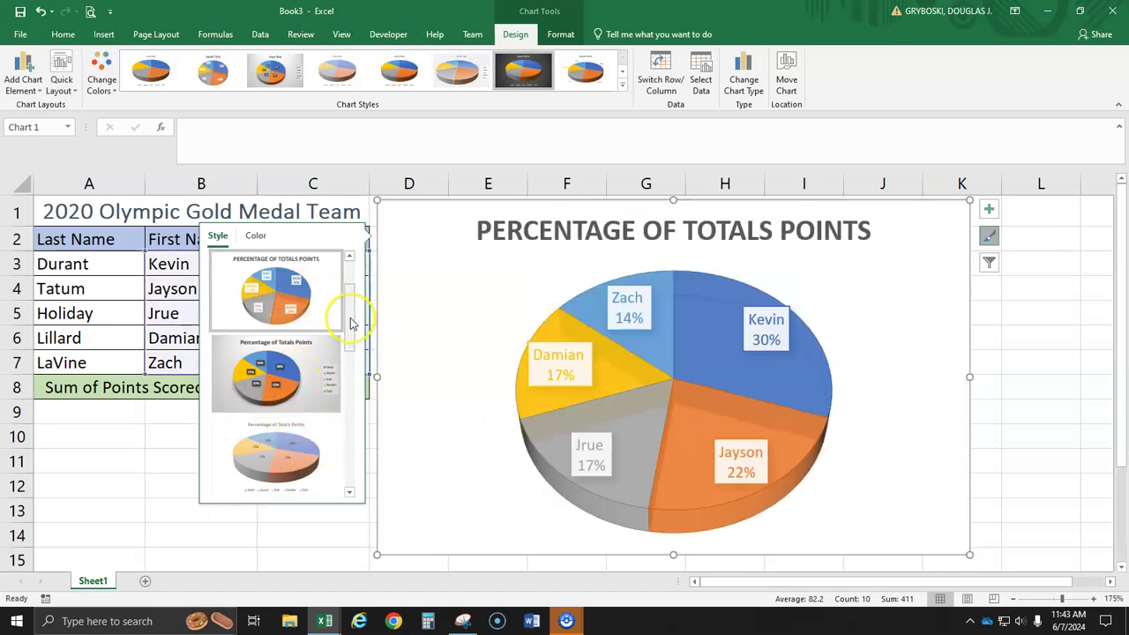
pyautogui.moveTo(353, 315); pyautogui.dragTo(350, 353)
pyautogui.click(294, 333)
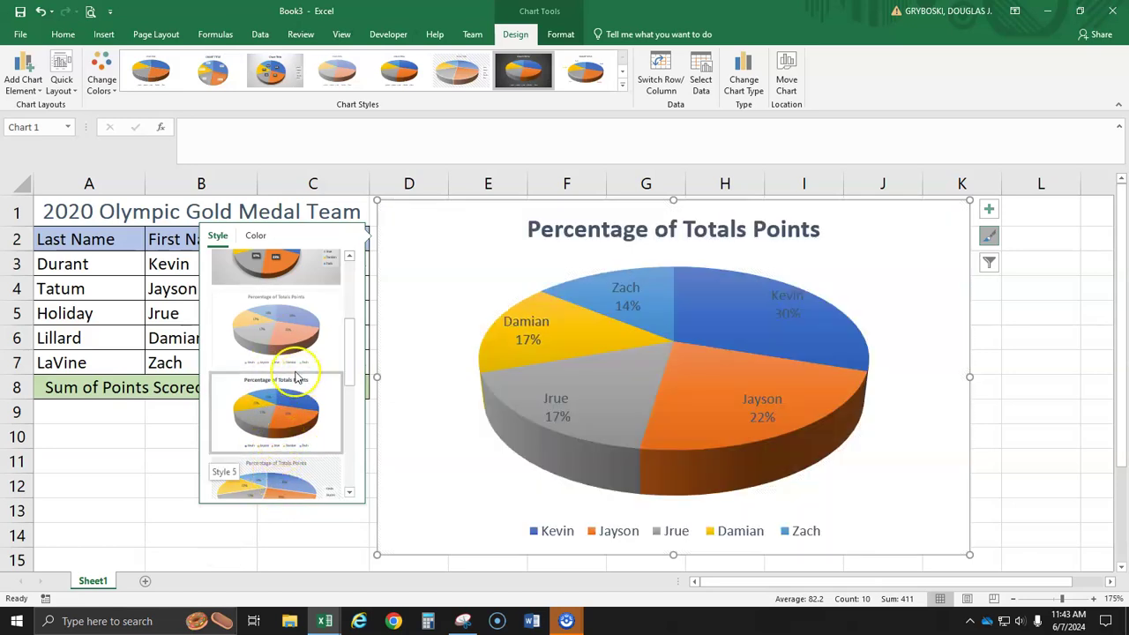
pyautogui.scroll(2, 283, 329)
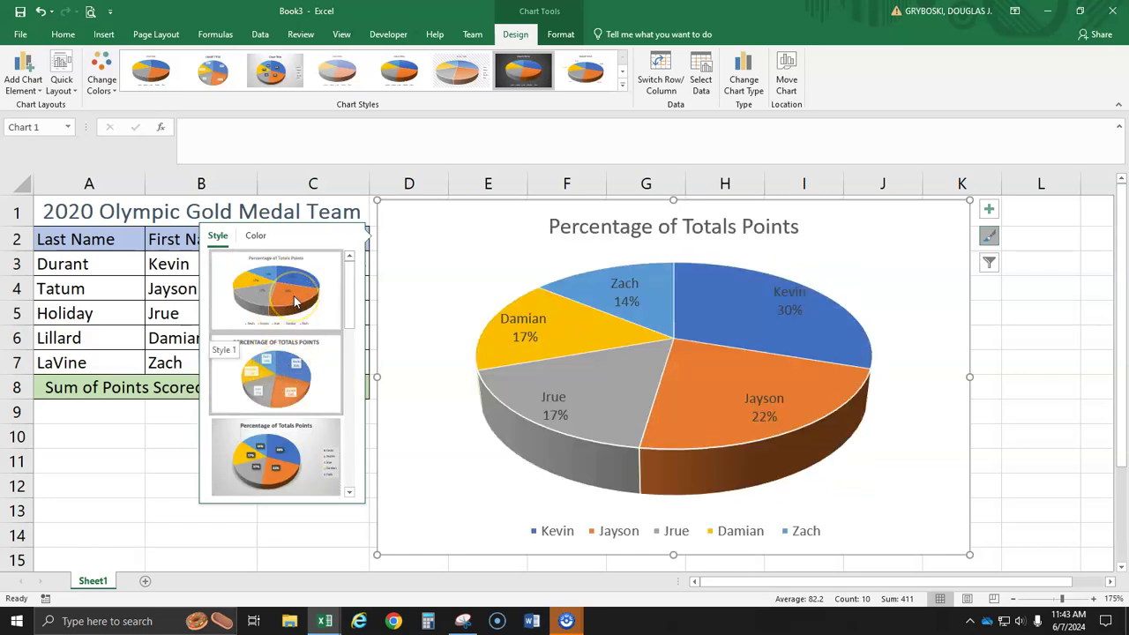
pyautogui.click(283, 301)
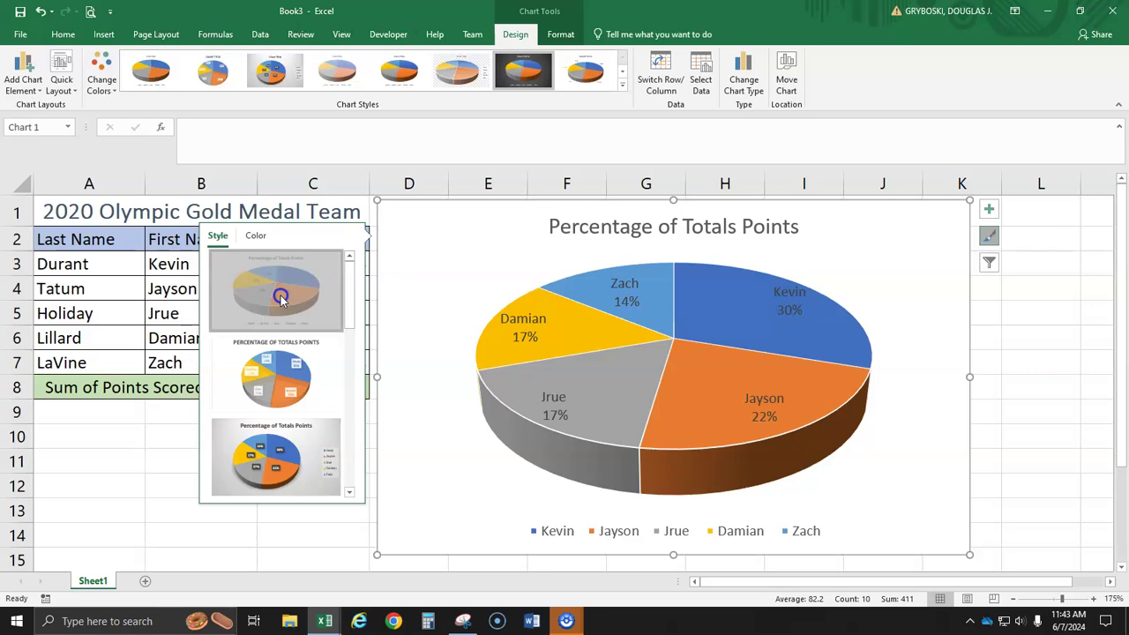
# Step: Delete the chart legend and return to cell A11
pyautogui.click(732, 533)
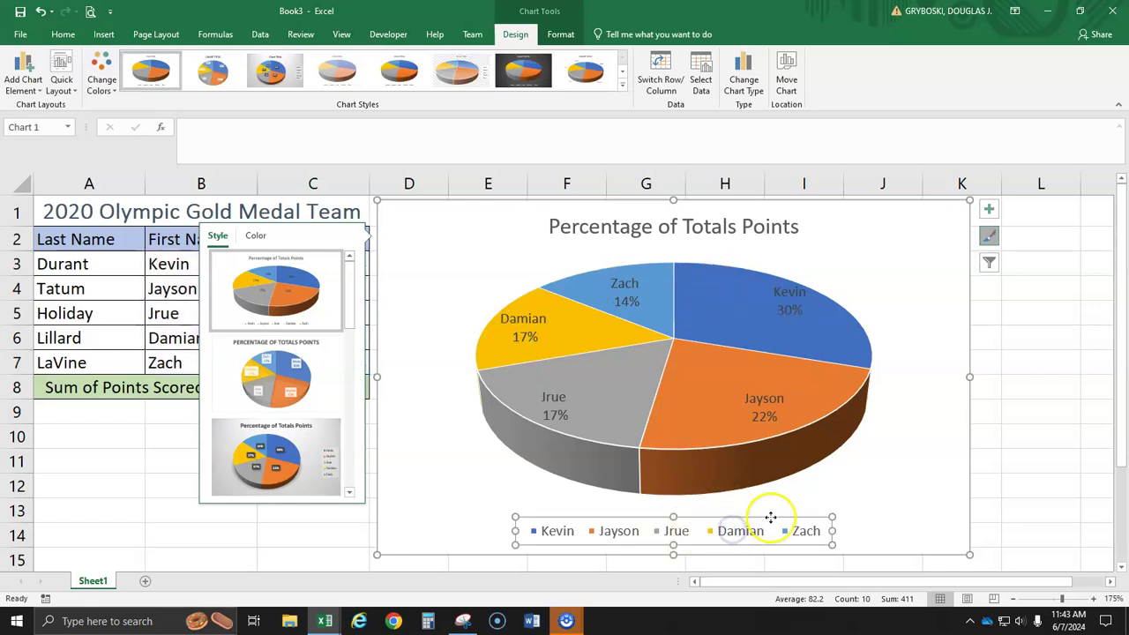
pyautogui.press('Delete')
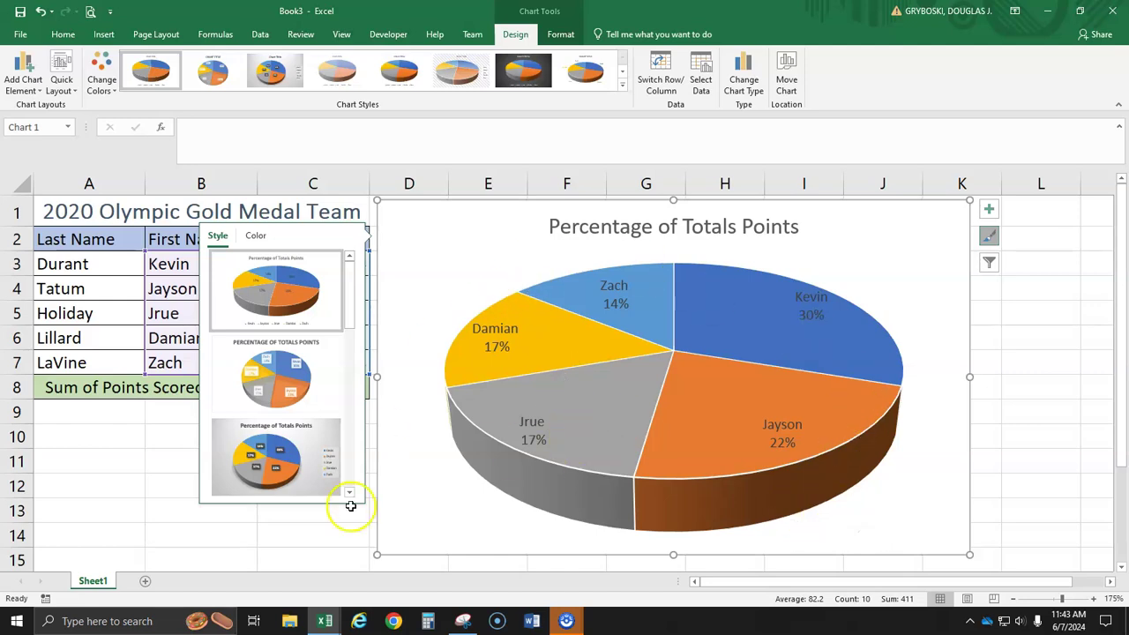
pyautogui.click(114, 461)
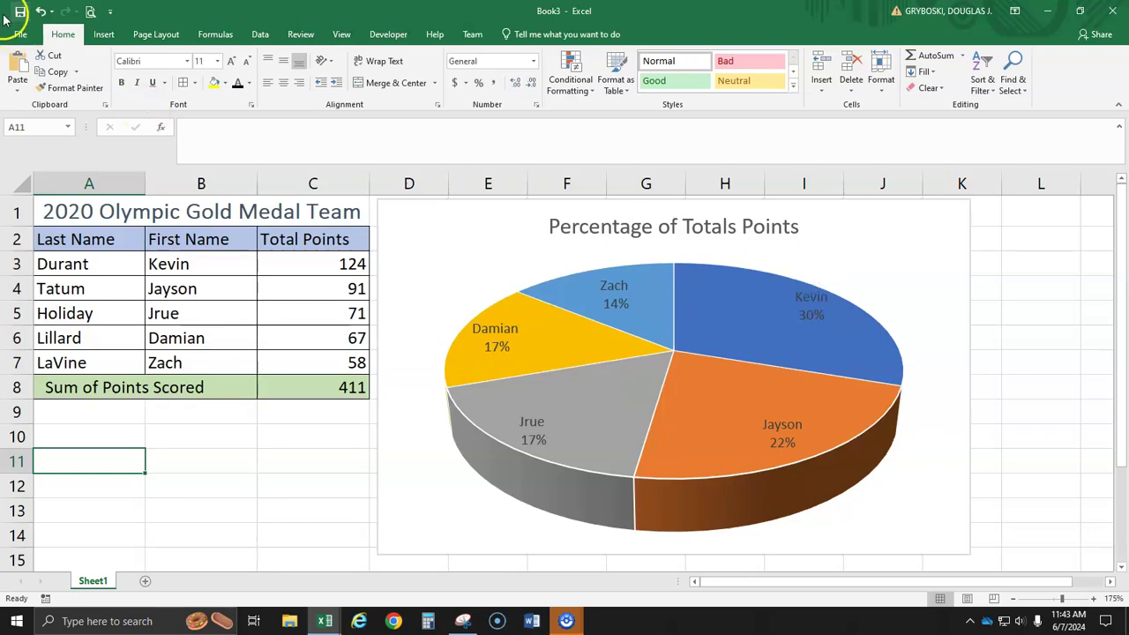
# Step: Save As the workbook into Documents with file name '2020 USA Basketball Team'
pyautogui.click(21, 35)
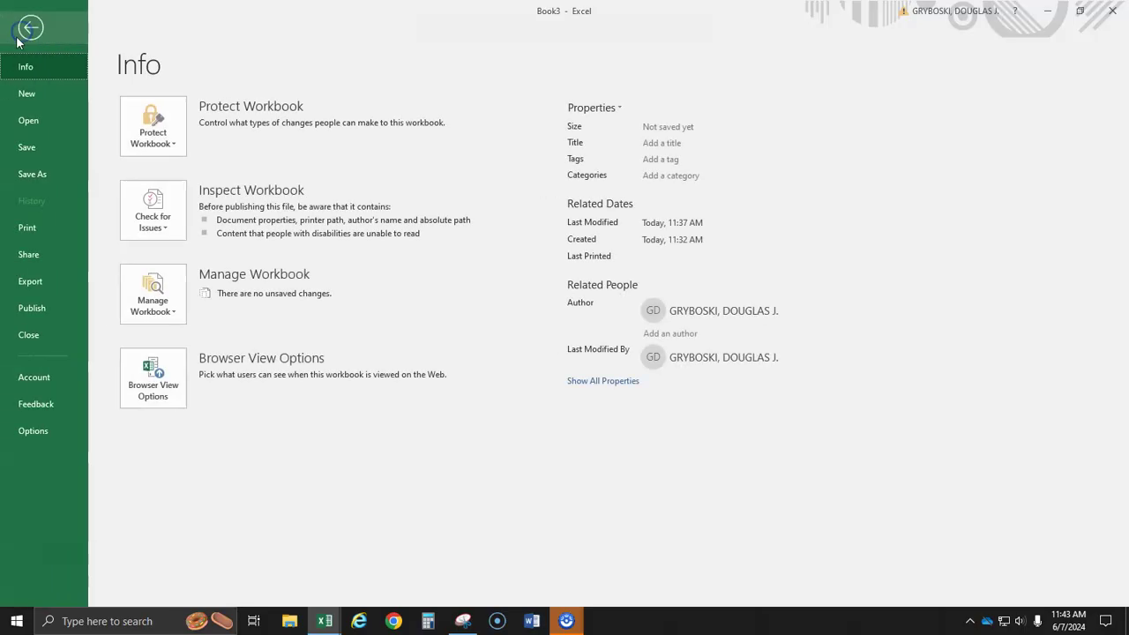
pyautogui.click(28, 174)
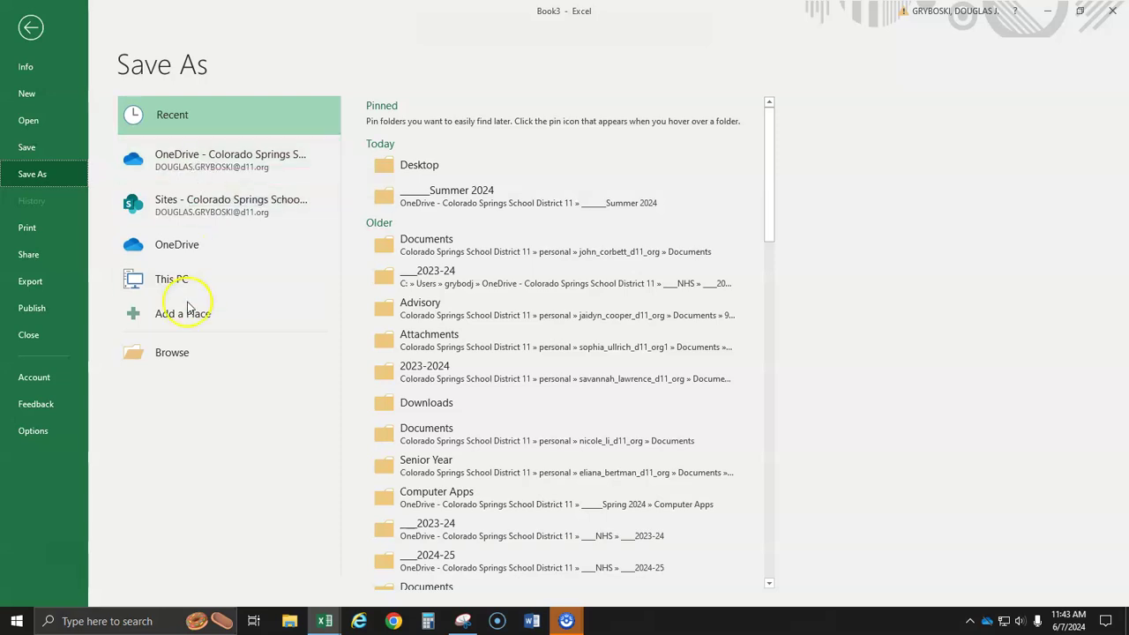
pyautogui.click(179, 371)
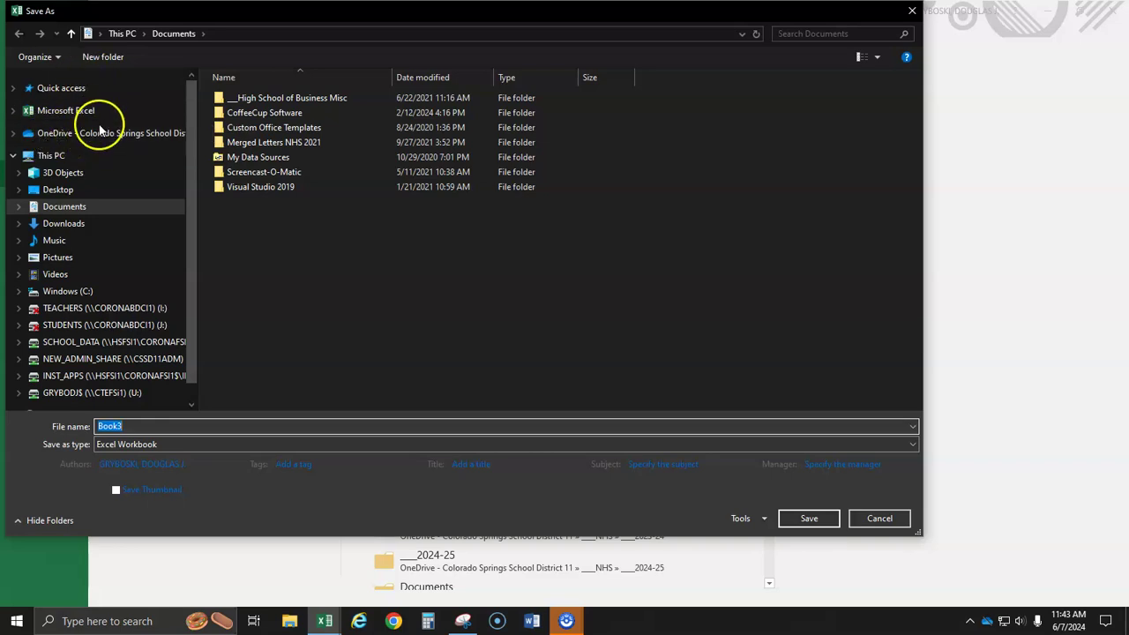
pyautogui.click(64, 211)
pyautogui.click(141, 427)
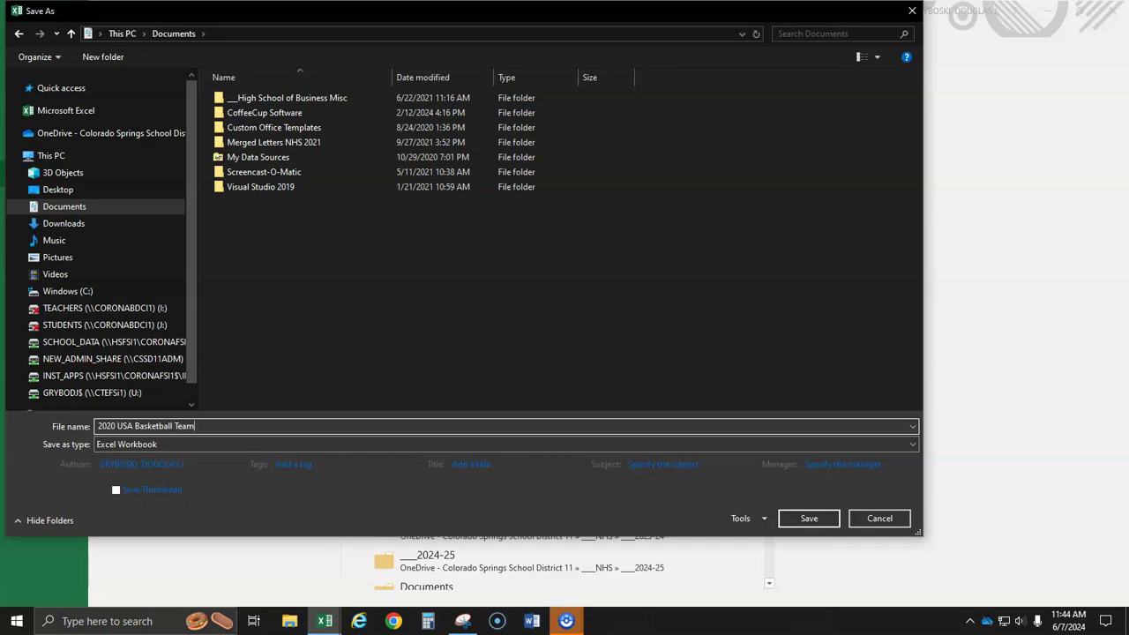
pyautogui.press('Return')
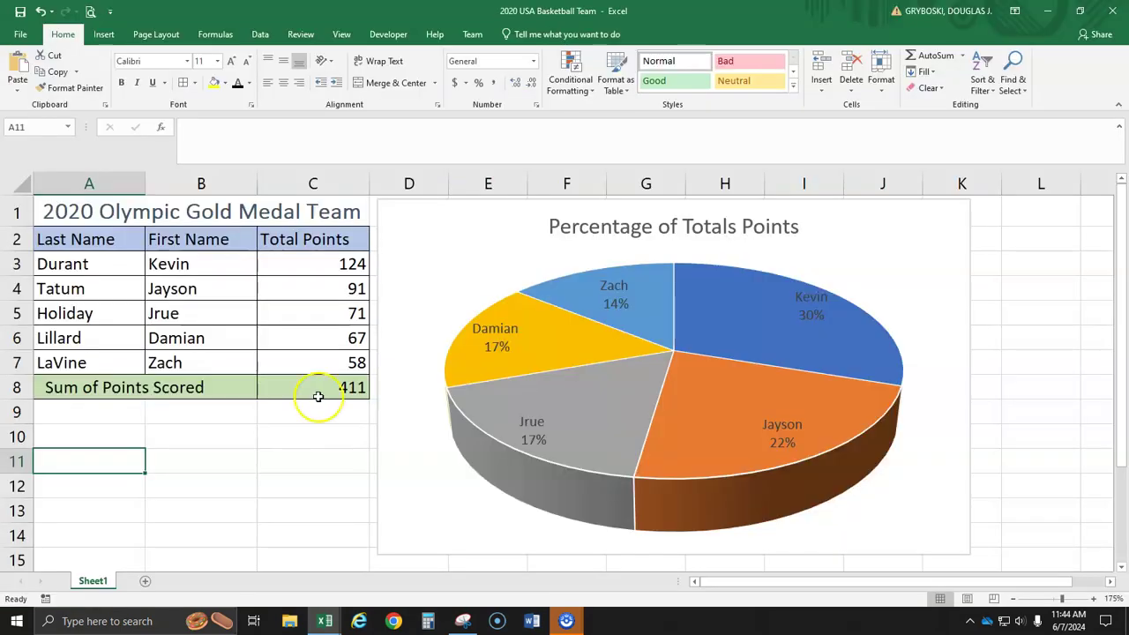